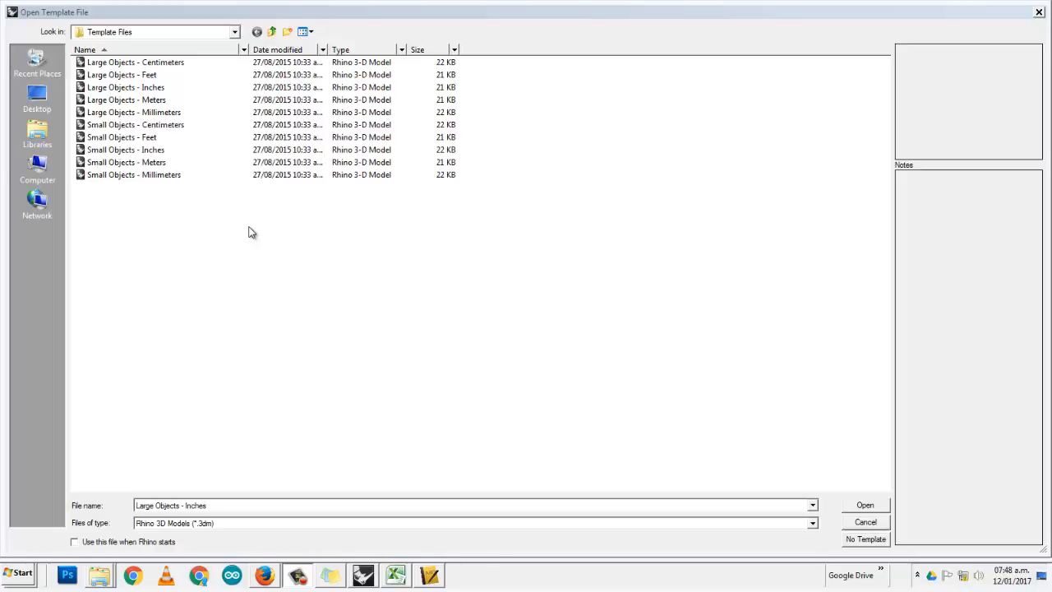
- Start a new model from the Large Objects - Millimeters template and accept the Google Drive shared-folder notice
click(103, 112)
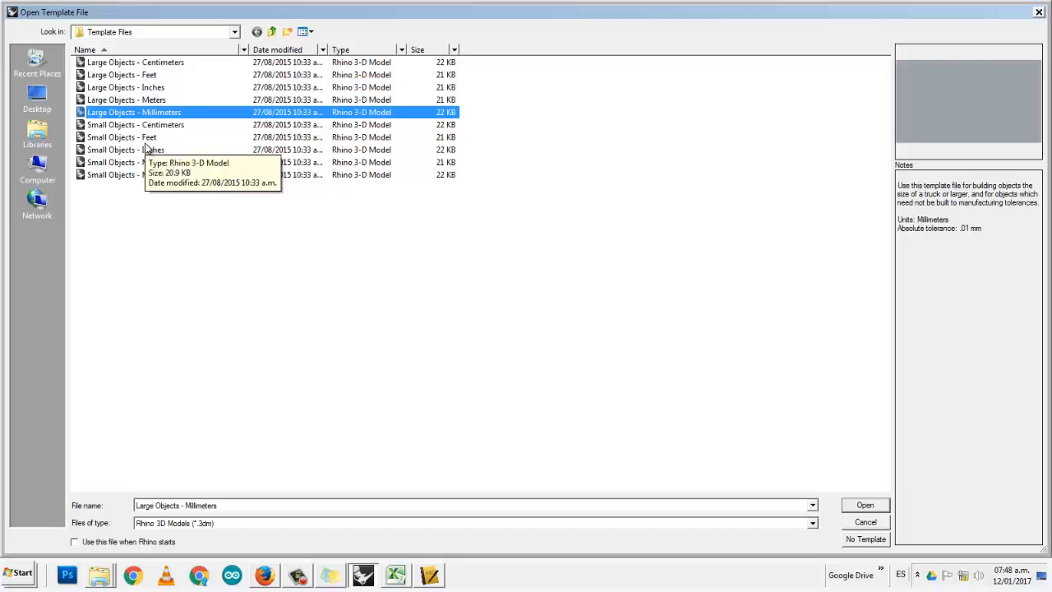
click(859, 505)
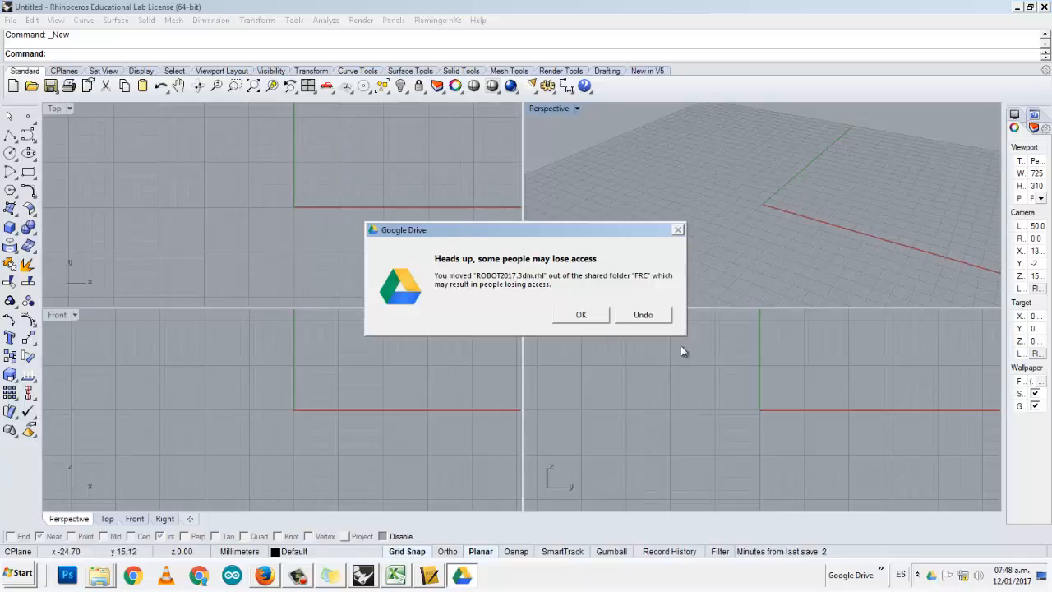
click(606, 320)
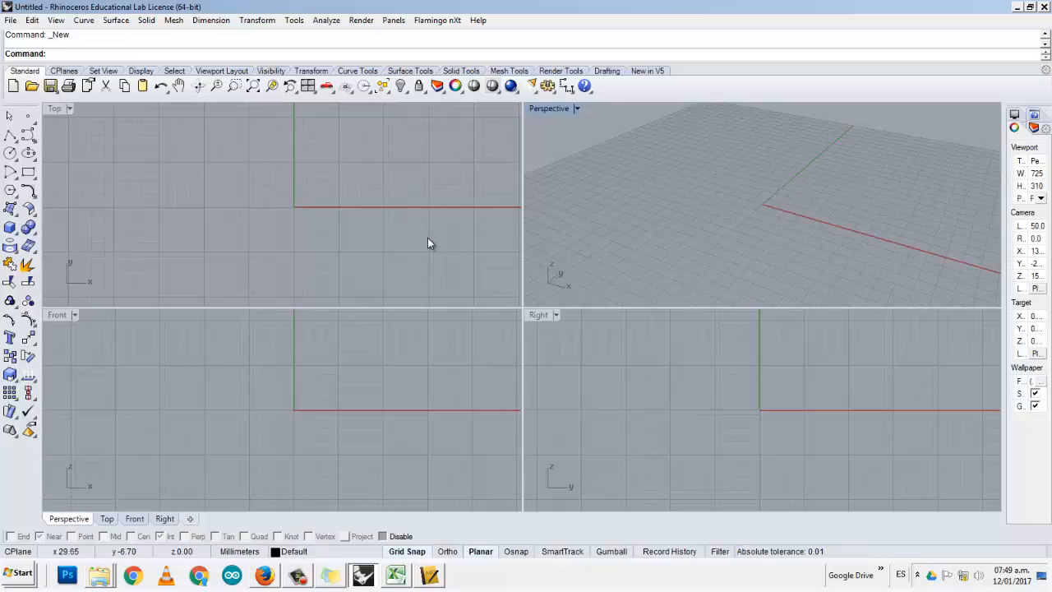
- Maximize the Top viewport and restore the four-viewport layout
double_click(54, 109)
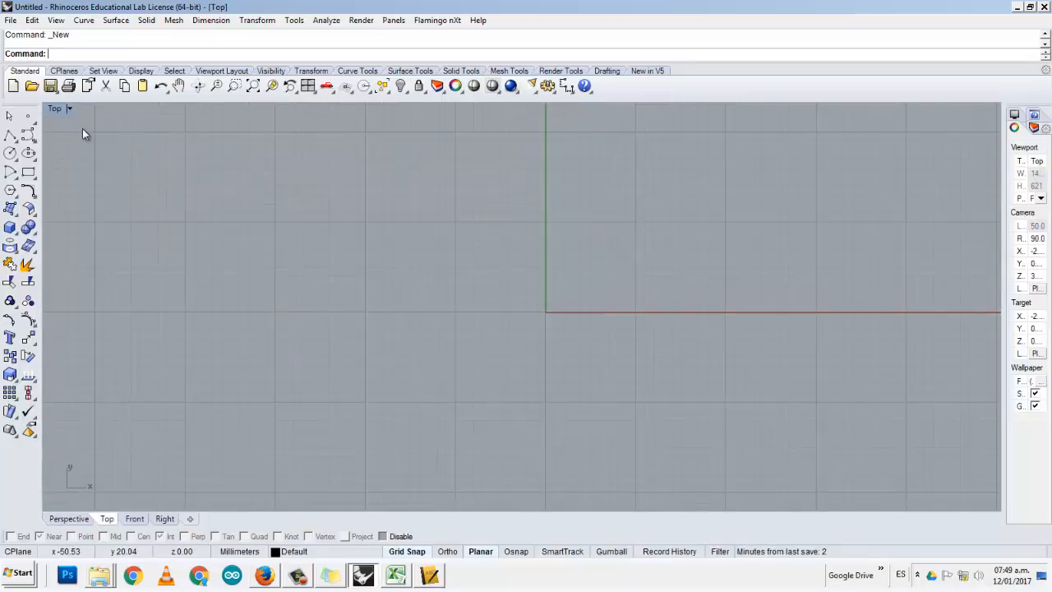
double_click(51, 112)
double_click(56, 312)
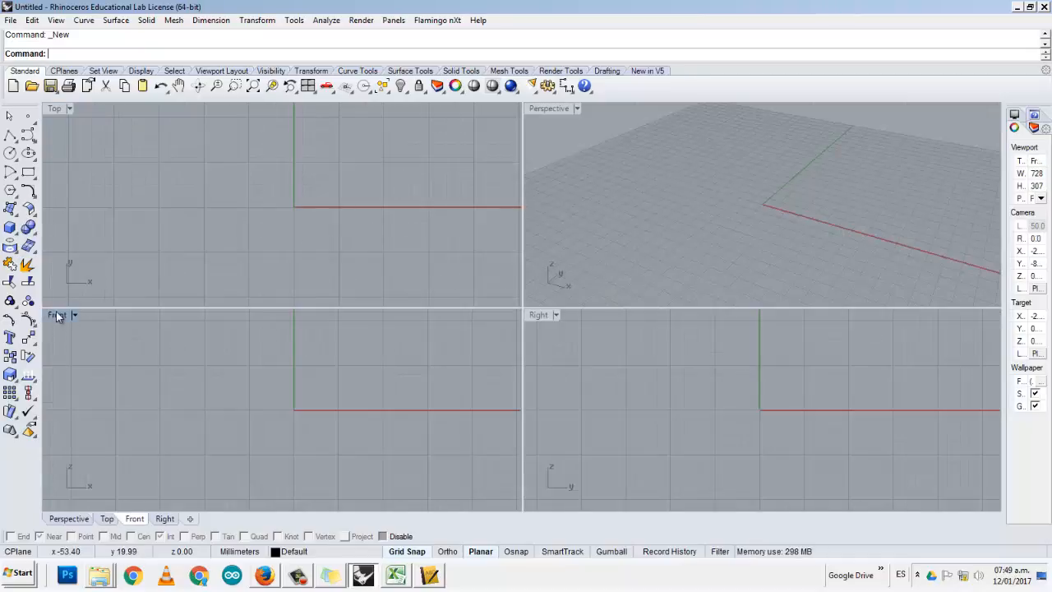
double_click(57, 109)
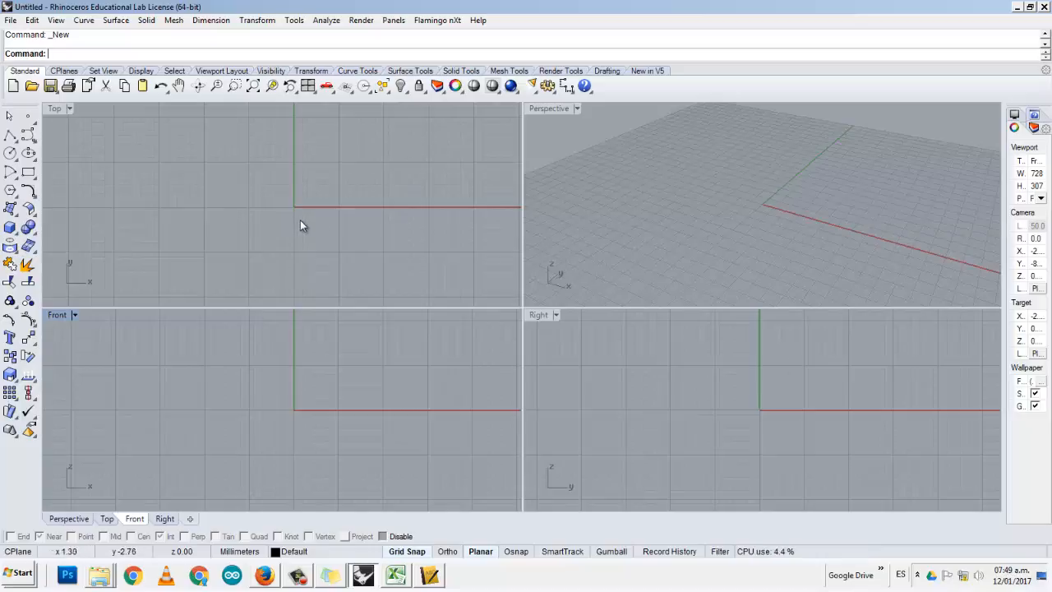
- Examine the construction grids and axes in the Top, Front, Right and Perspective viewports by panning, orbiting and zooming
mouse_move(280, 209)
right_down()
mouse_move(303, 211)
mouse_move(293, 266)
mouse_move(392, 174)
mouse_move(169, 174)
mouse_move(294, 248)
mouse_move(345, 164)
mouse_move(285, 209)
right_up()
right_drag(320, 422, 191, 483)
right_drag(611, 362, 706, 405)
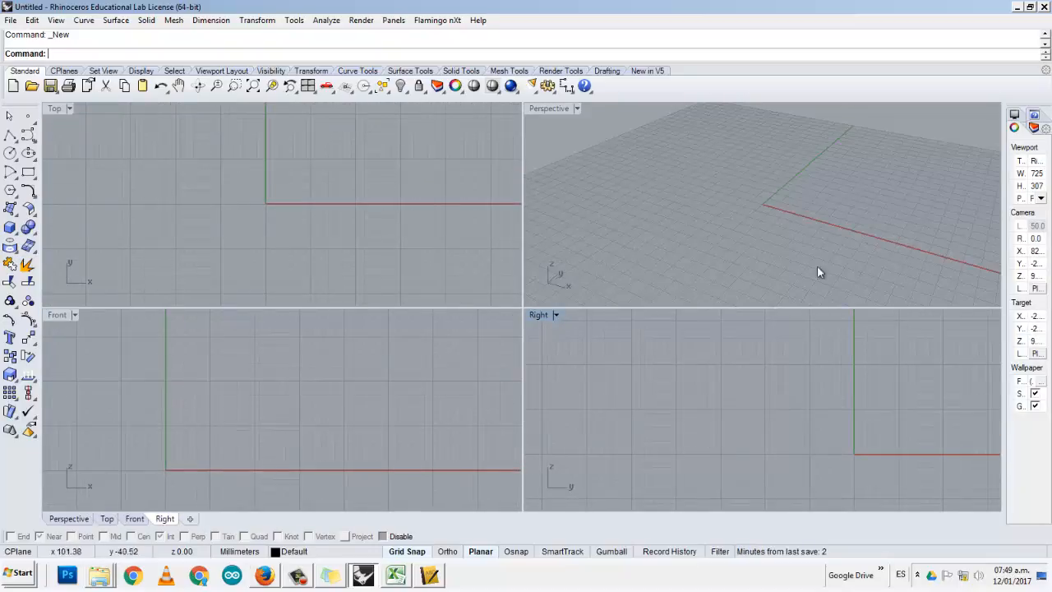
right_drag(893, 228, 822, 214)
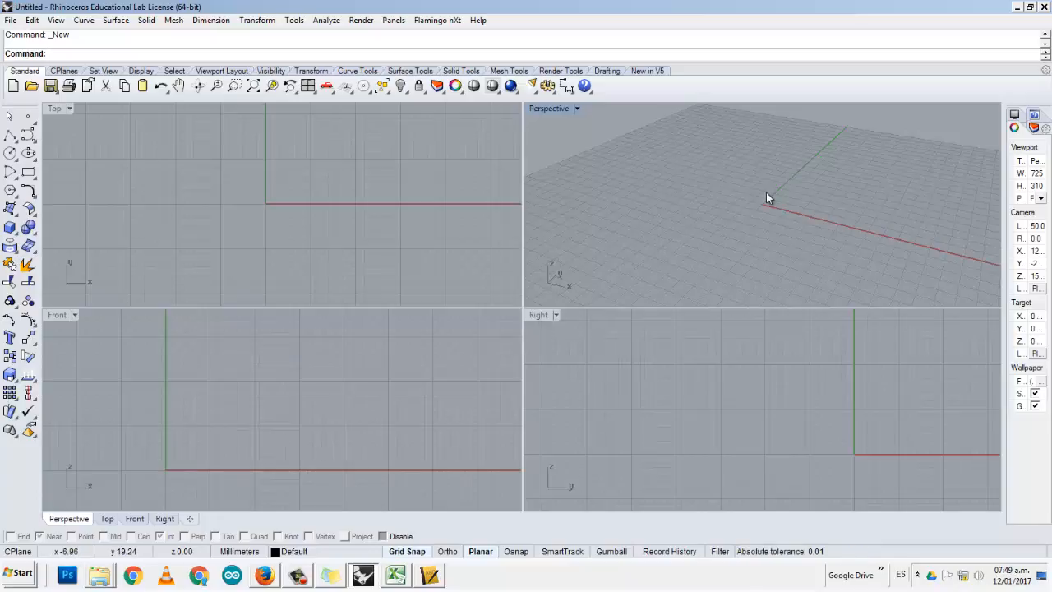
mouse_move(768, 202)
shift+right_down()
mouse_move(641, 230)
mouse_move(626, 169)
mouse_move(838, 230)
mouse_move(638, 192)
mouse_move(794, 249)
mouse_move(742, 188)
mouse_move(779, 197)
shift+right_up()
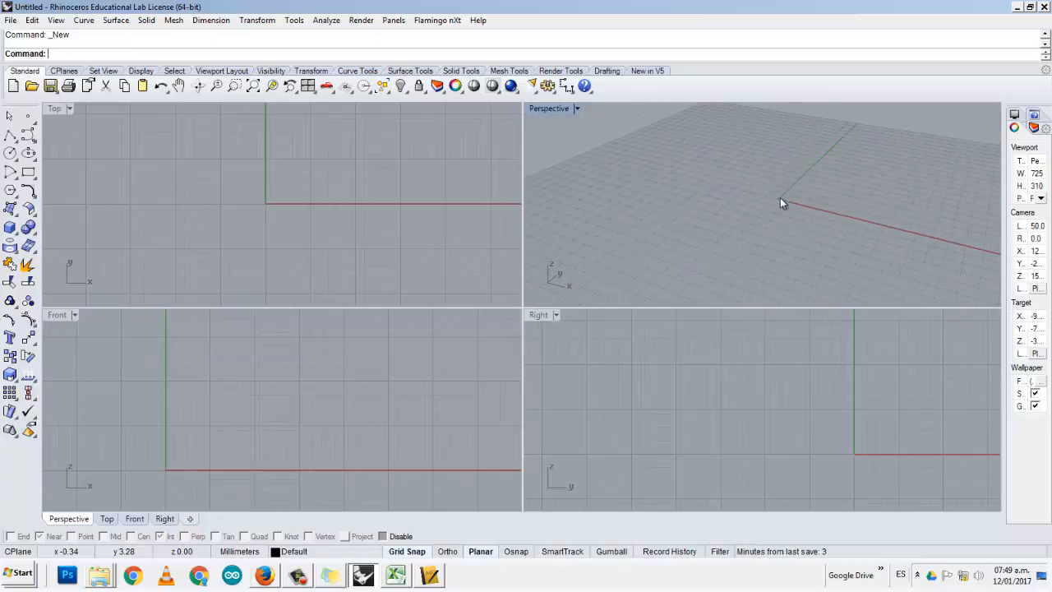
shift+right_drag(257, 176, 277, 203)
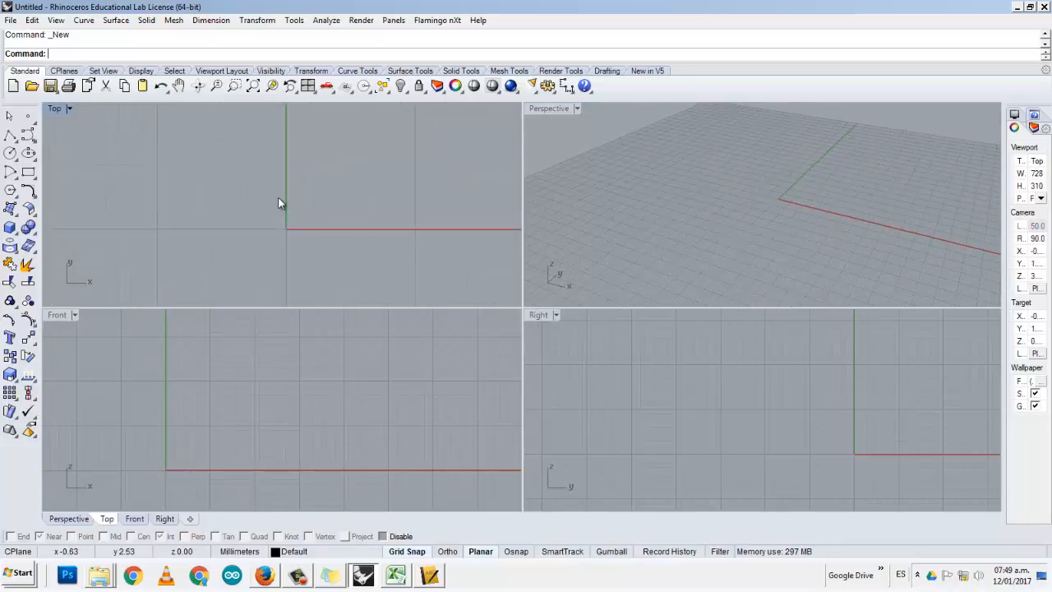
scroll(286, 247, down, 5)
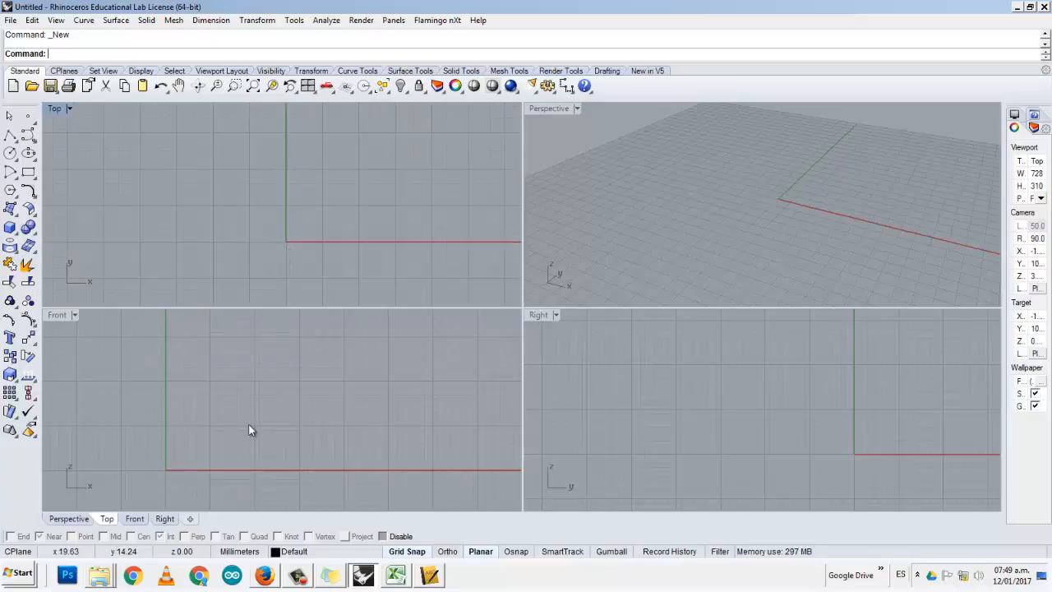
scroll(251, 431, down, 5)
scroll(249, 428, up, 5)
scroll(784, 428, up, 1)
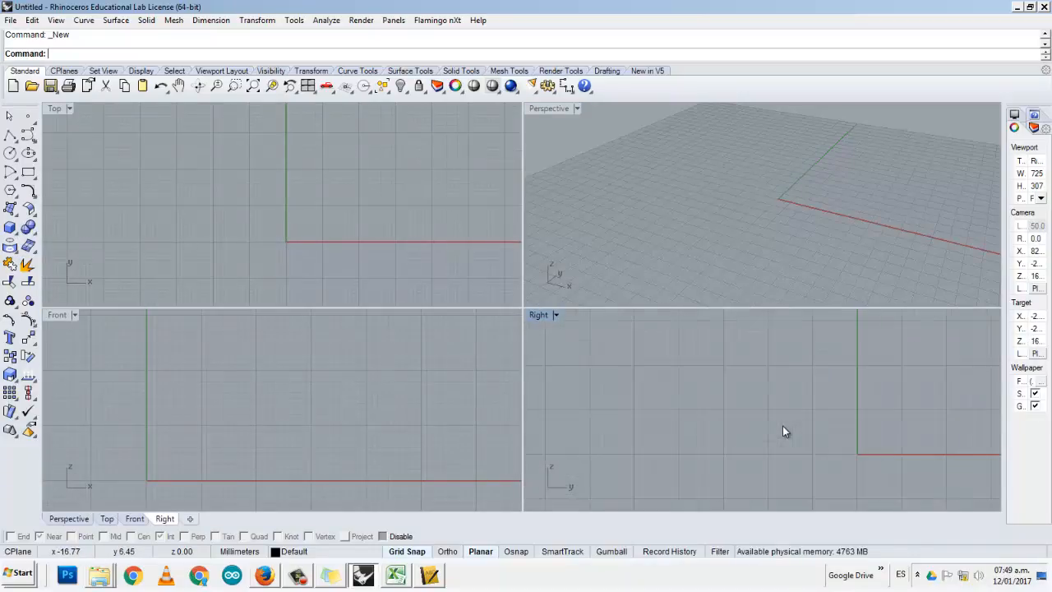
right_drag(766, 418, 674, 459)
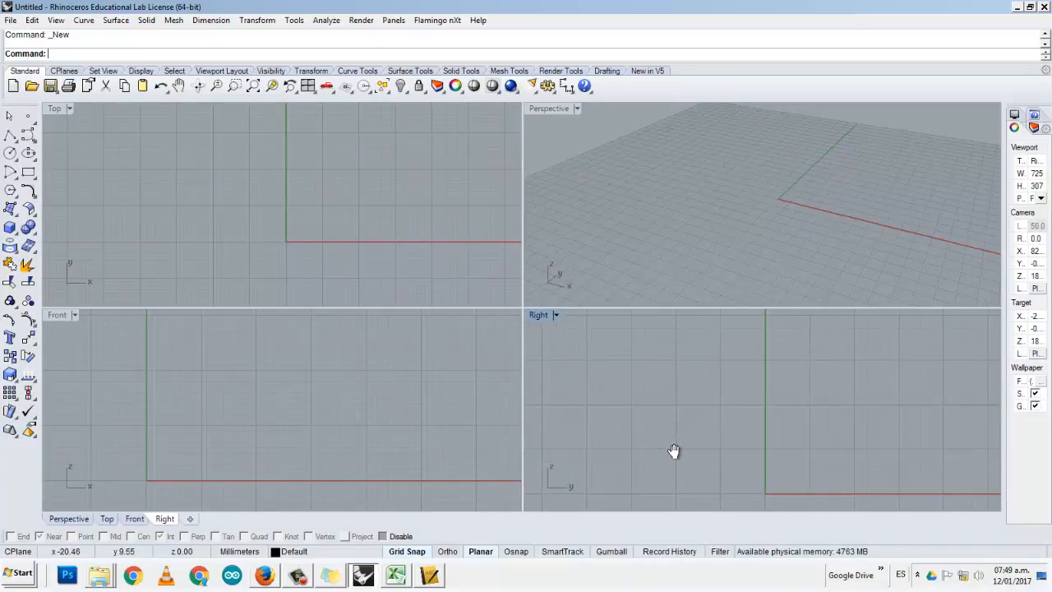
- Adjust the magnification of the Top and Front viewports with dynamic zoom
click(218, 93)
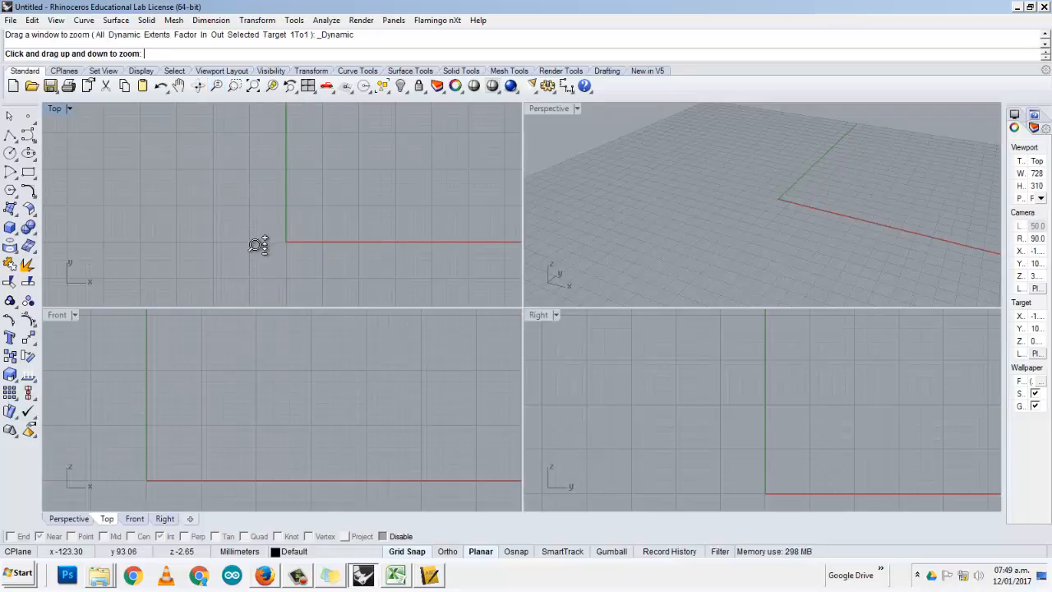
drag(258, 232, 305, 217)
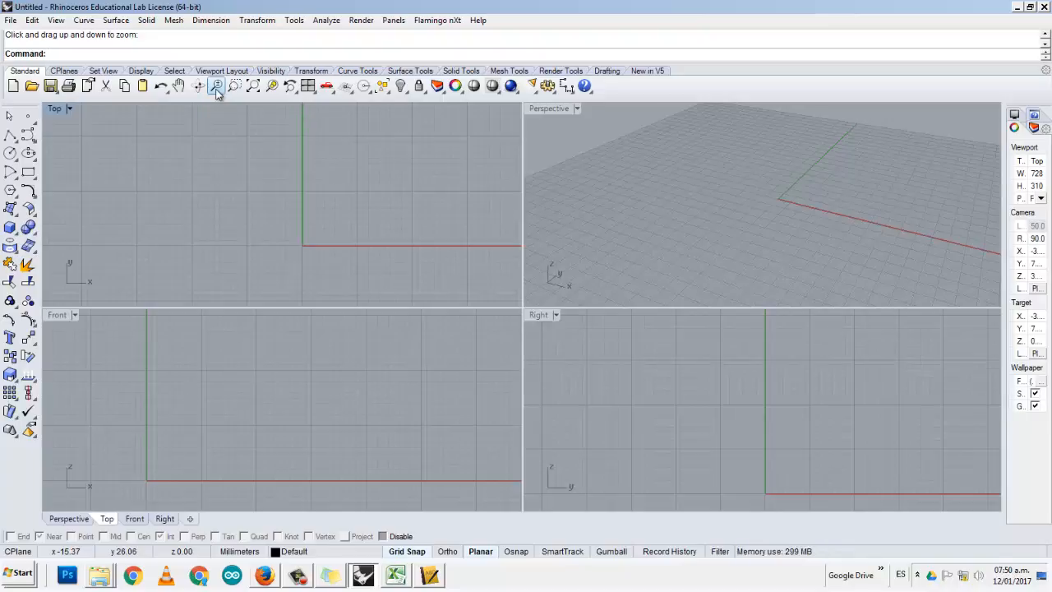
drag(200, 450, 324, 414)
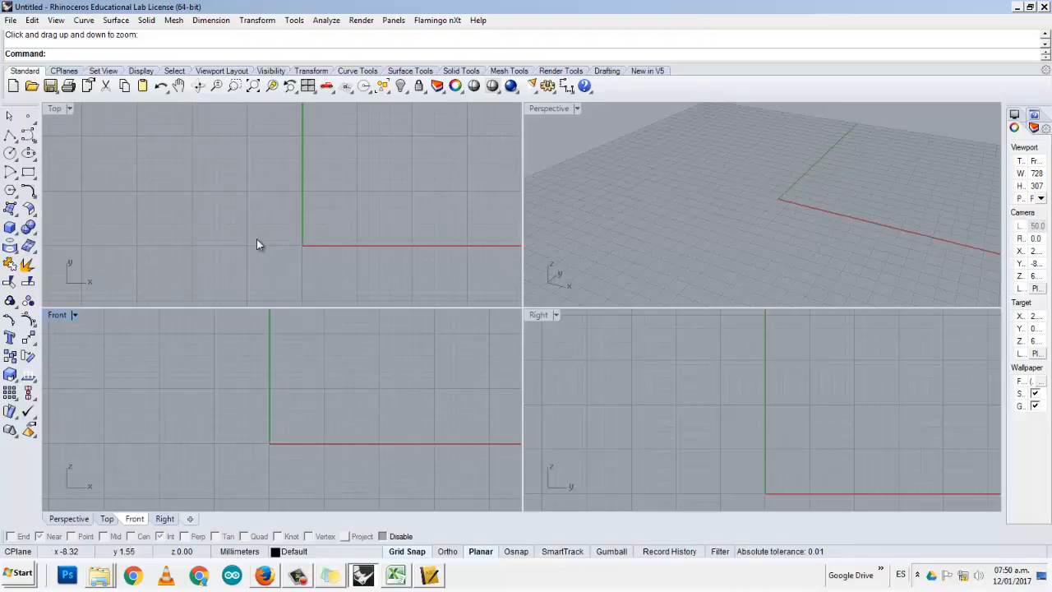
click(70, 110)
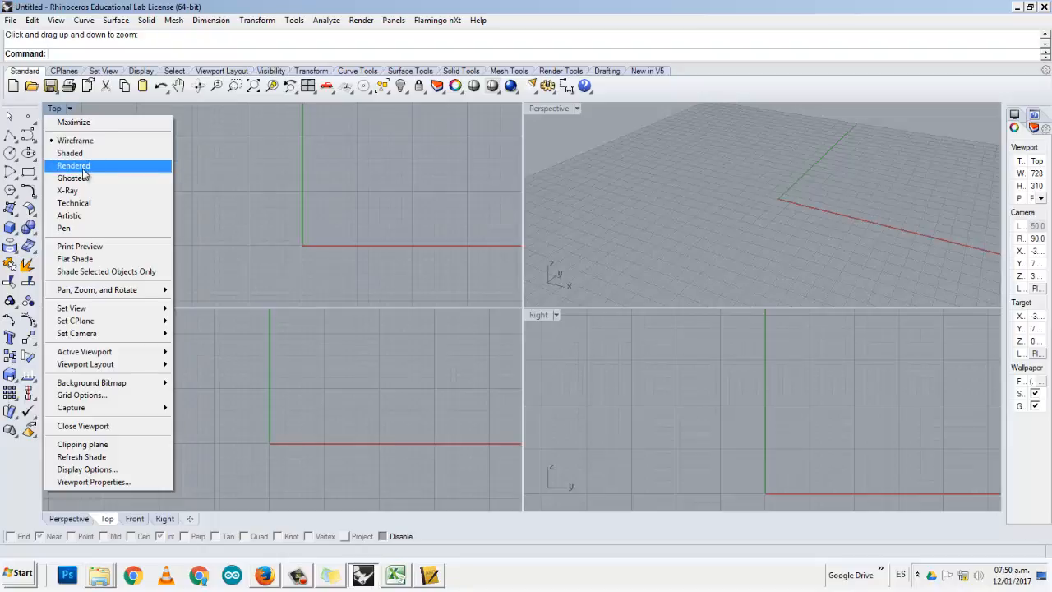
click(227, 222)
- Create a solid sphere centred on the origin in the Top viewport, about 30 mm in diameter
right_drag(313, 250, 303, 216)
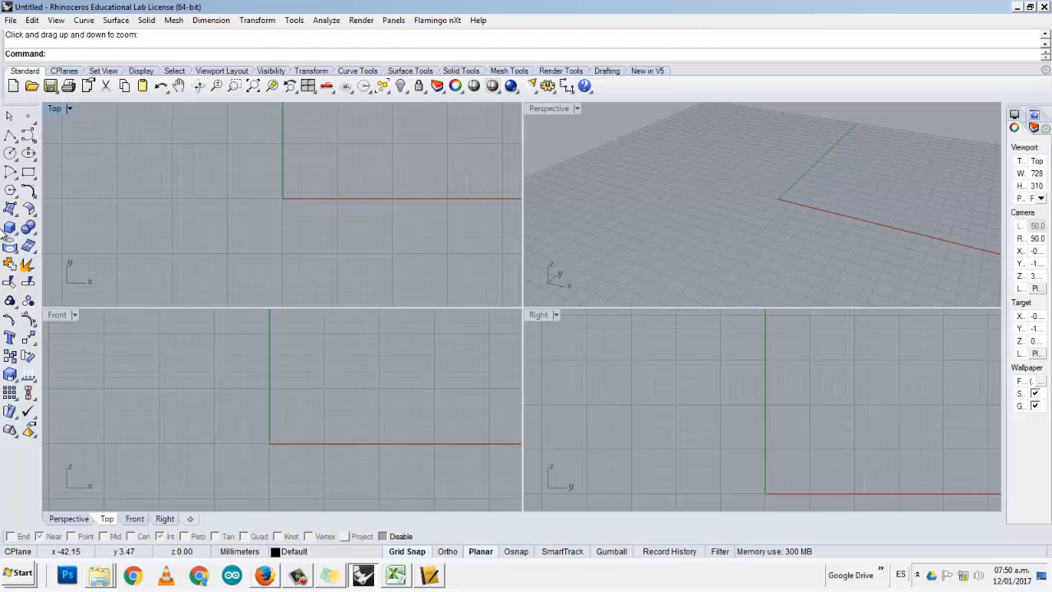
click(11, 233)
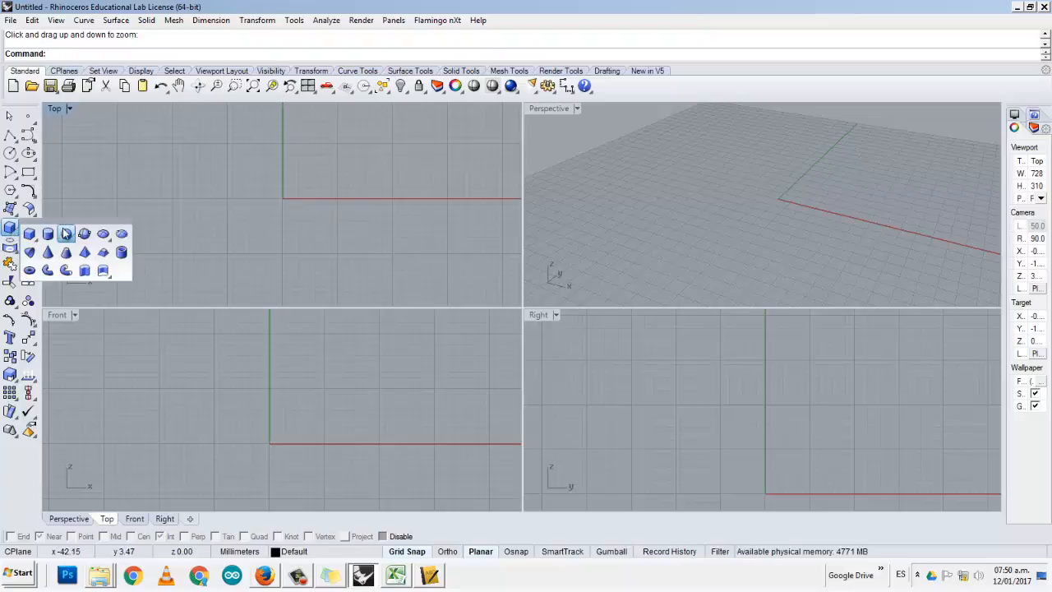
click(64, 234)
click(282, 198)
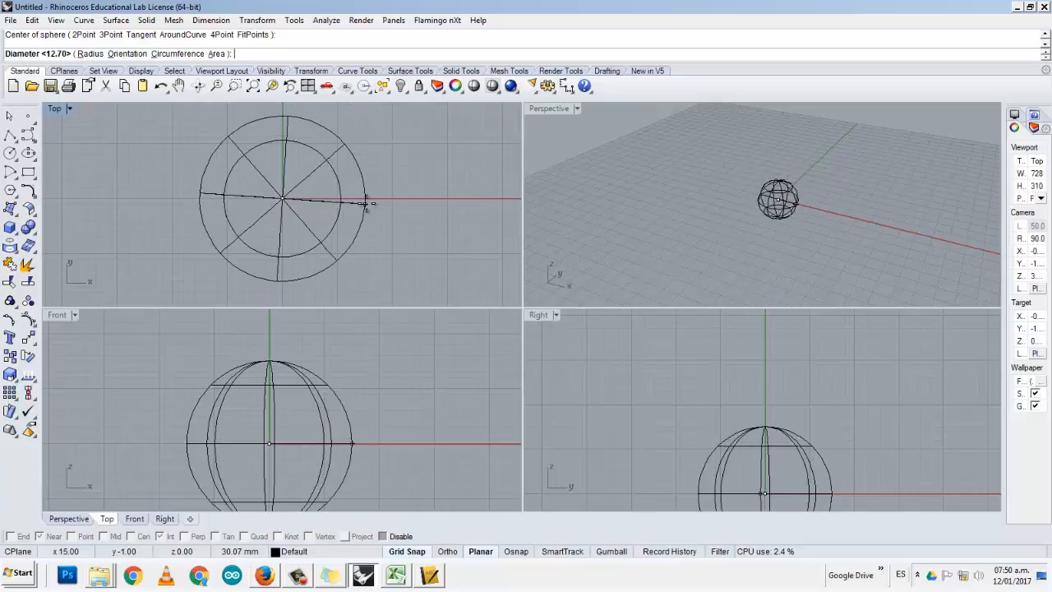
click(366, 202)
right_drag(684, 440, 669, 359)
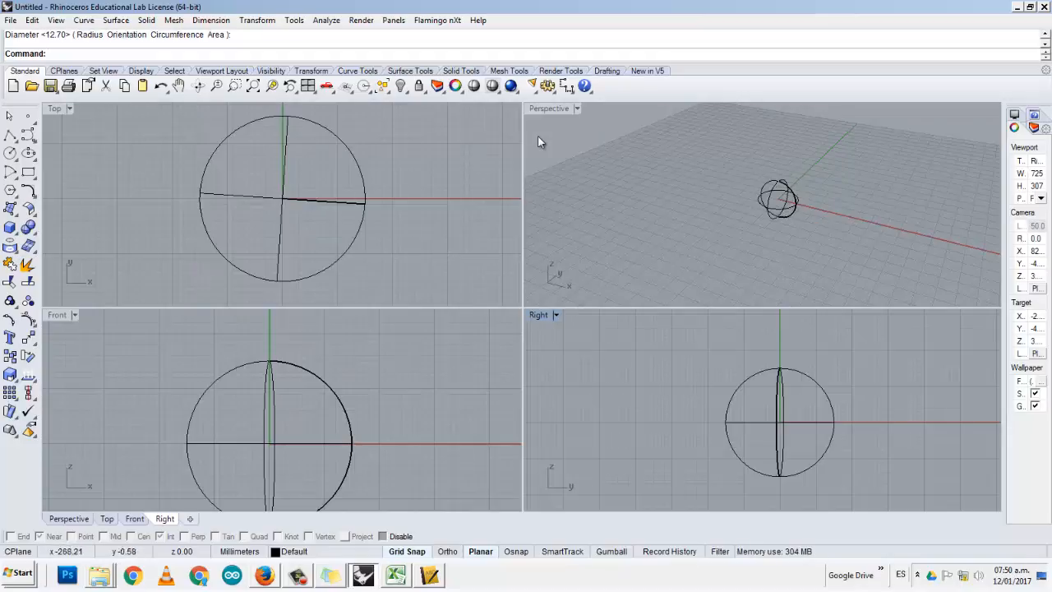
- Set the Perspective viewport to Ghosted display and inspect the sphere up close
click(561, 111)
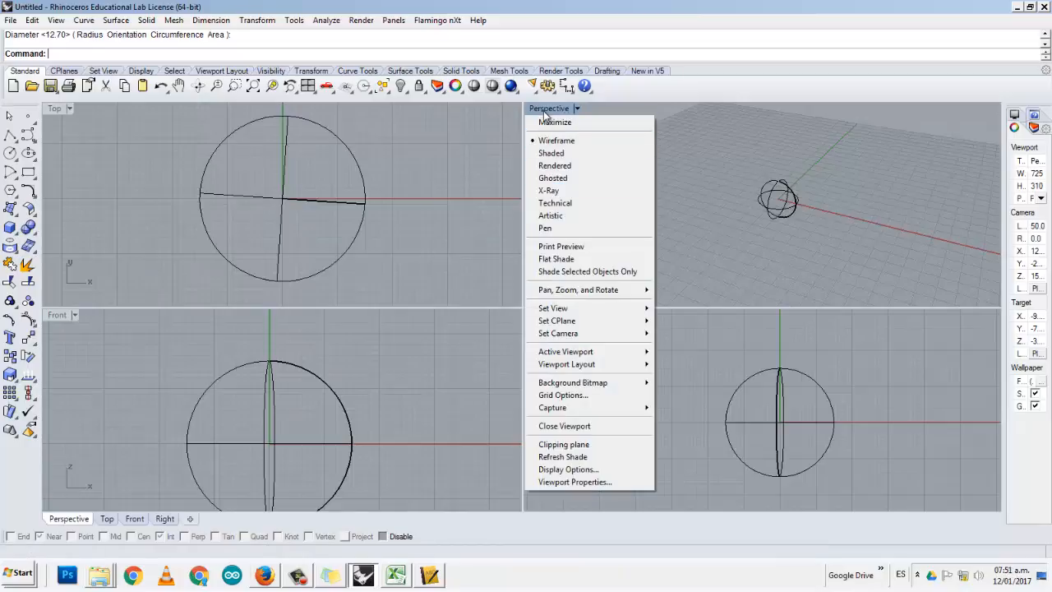
click(546, 178)
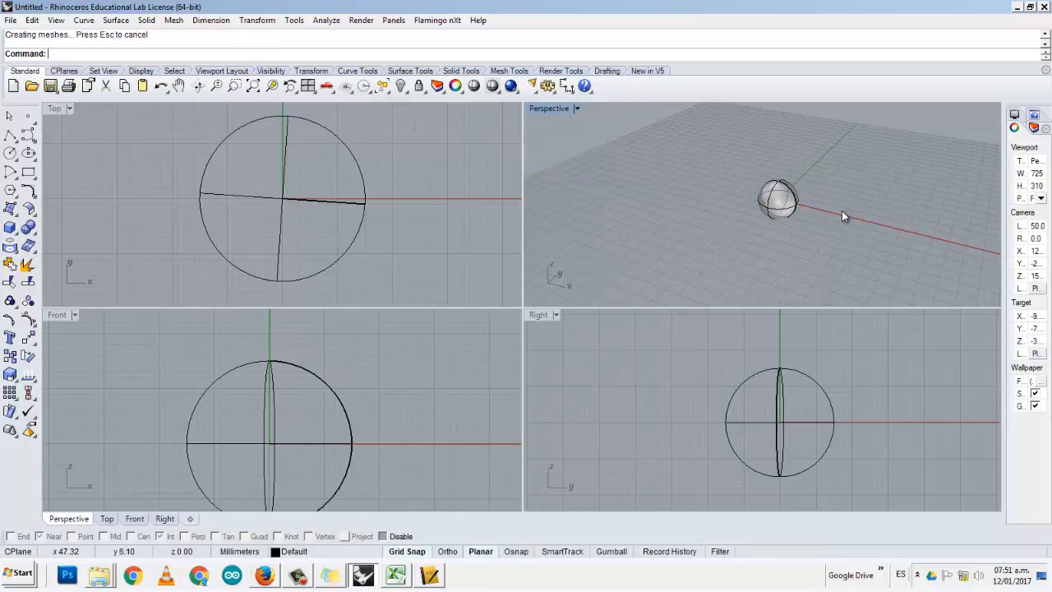
scroll(842, 212, up, 10)
scroll(709, 207, down, 5)
right_drag(618, 182, 738, 195)
scroll(724, 203, up, 6)
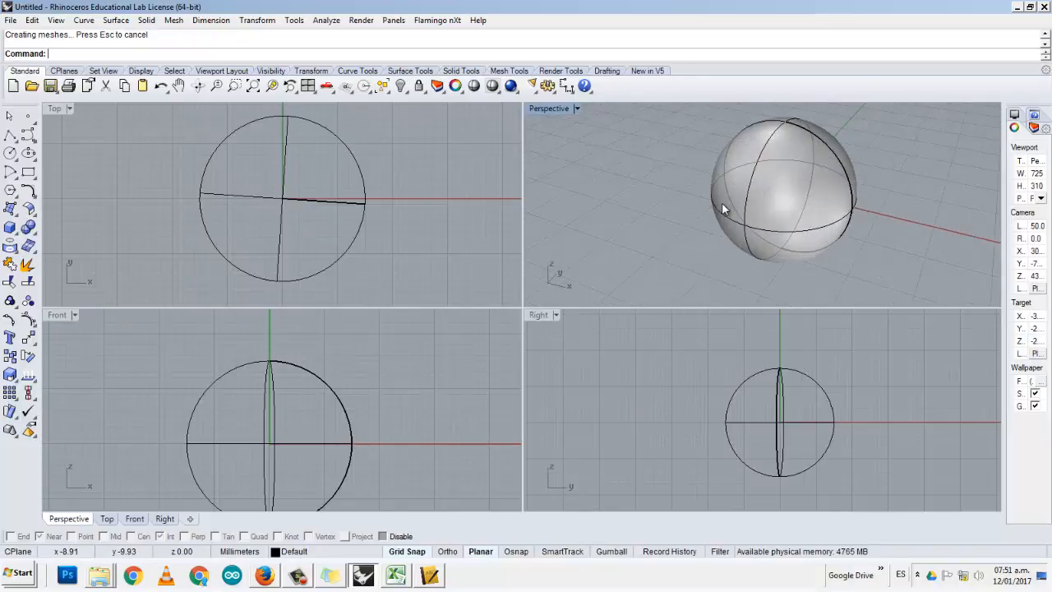
scroll(724, 203, down, 2)
- Try the Artistic and X-Ray display modes in the Perspective viewport, with all viewports zoomed to the sphere's extents
click(557, 107)
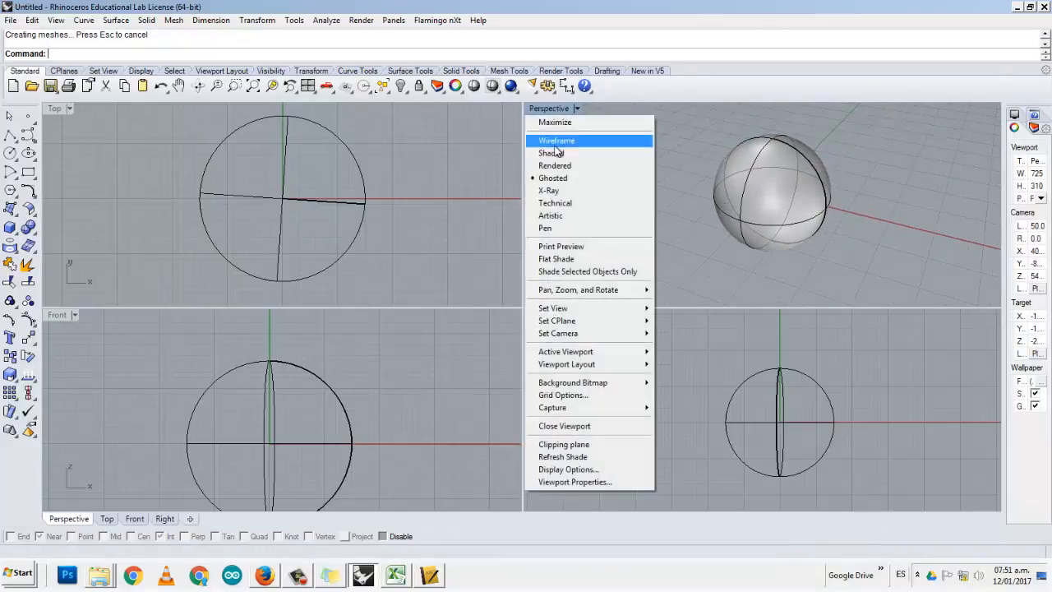
click(549, 215)
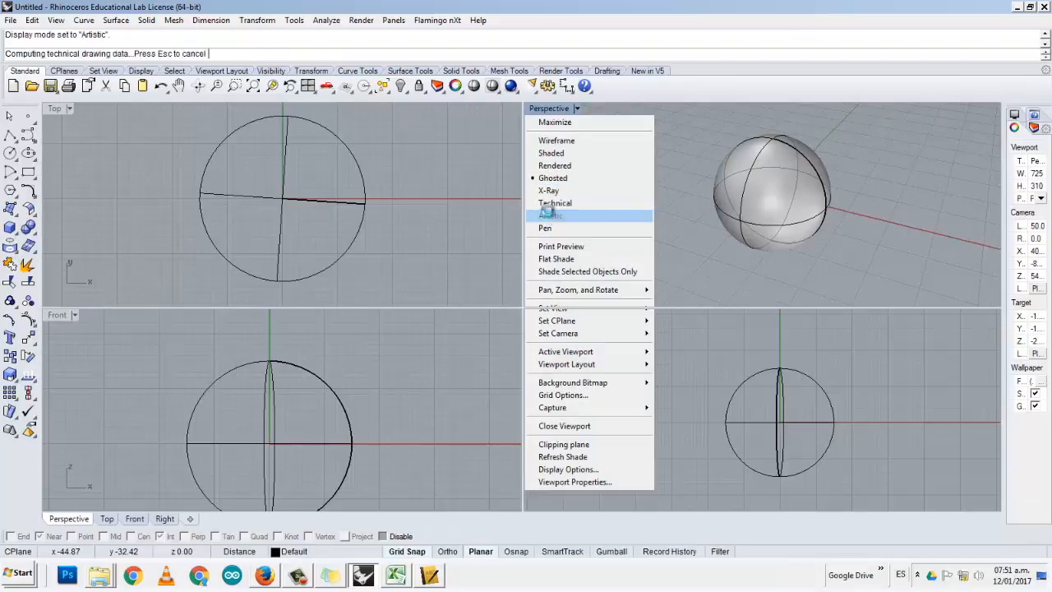
right_drag(865, 250, 745, 295)
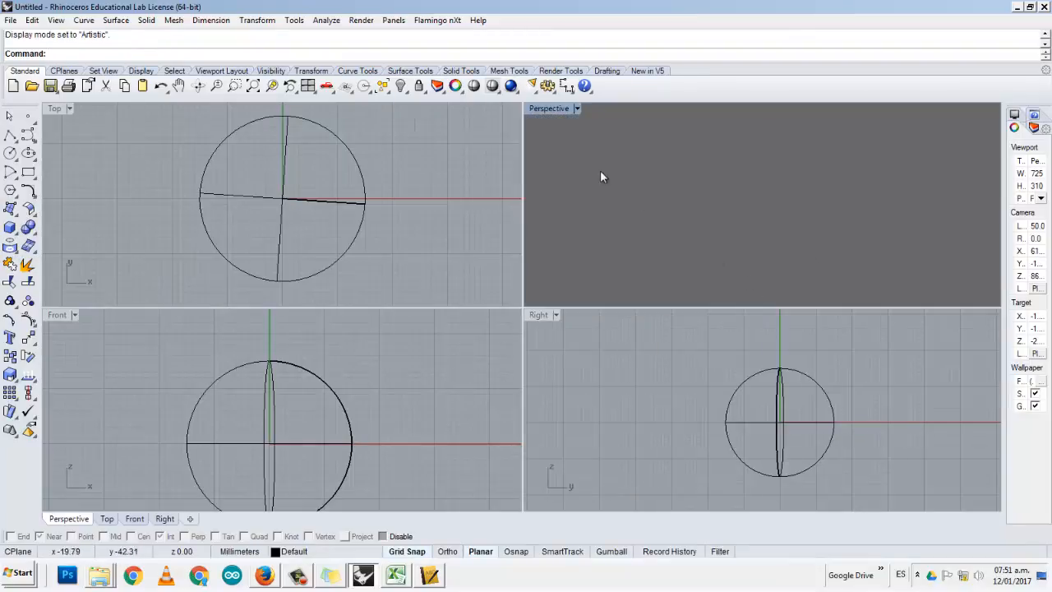
click(308, 85)
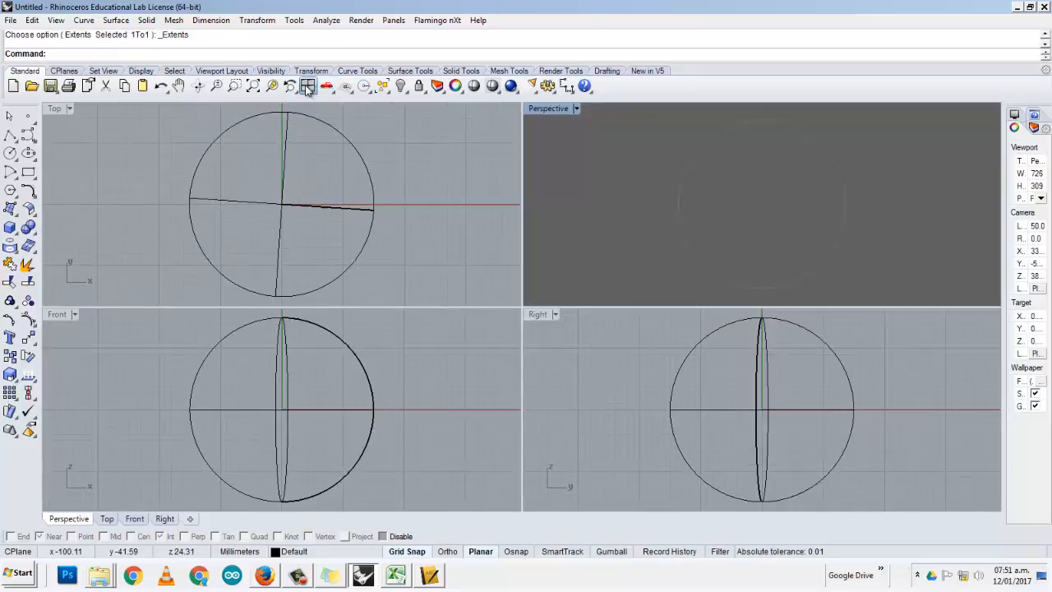
click(547, 109)
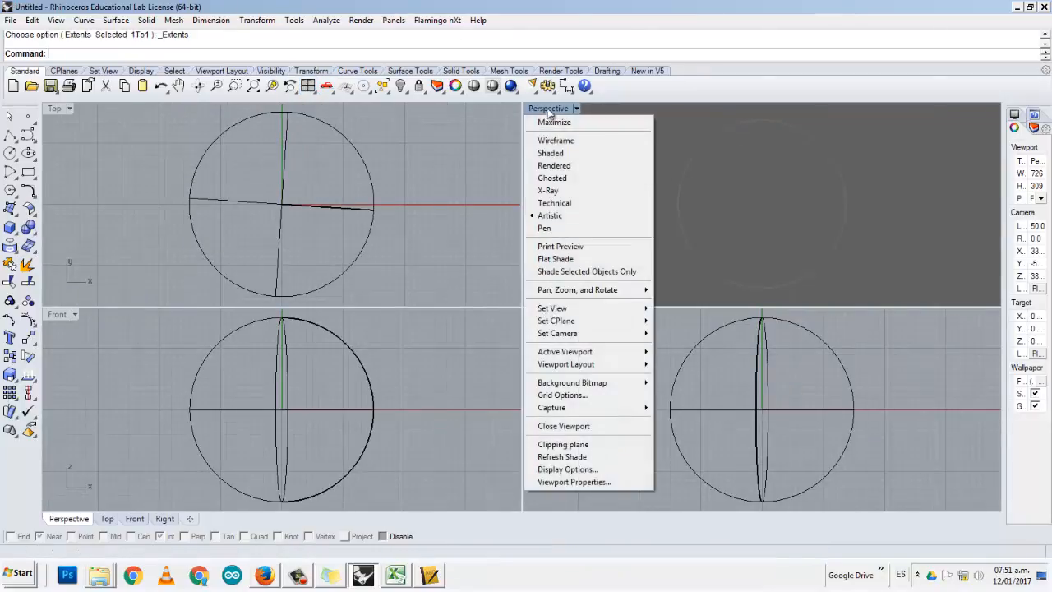
click(543, 191)
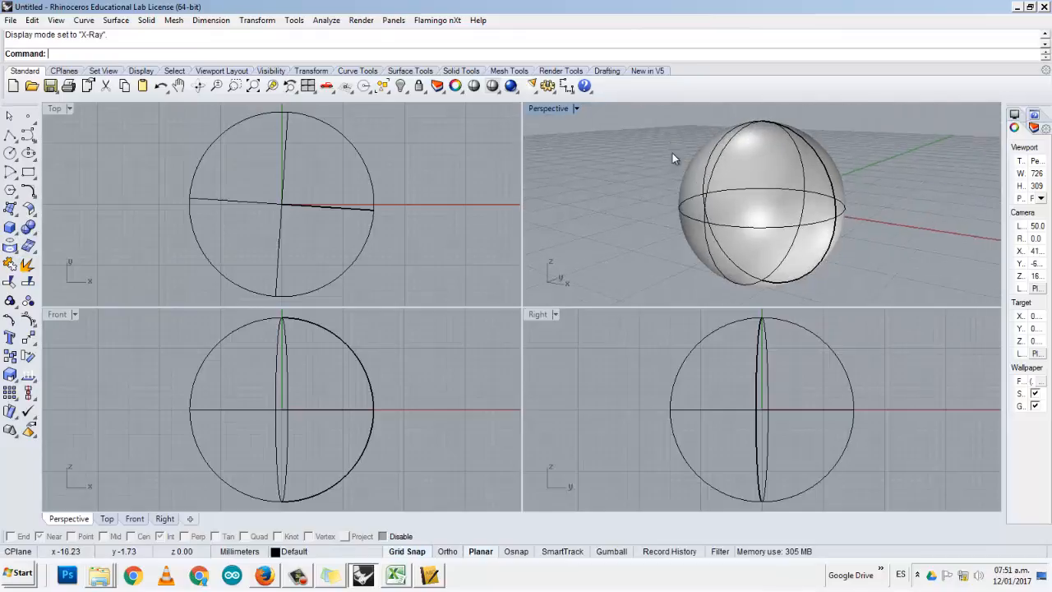
- Set the Perspective viewport to Rendered display and view the sphere from another angle
click(549, 108)
click(550, 167)
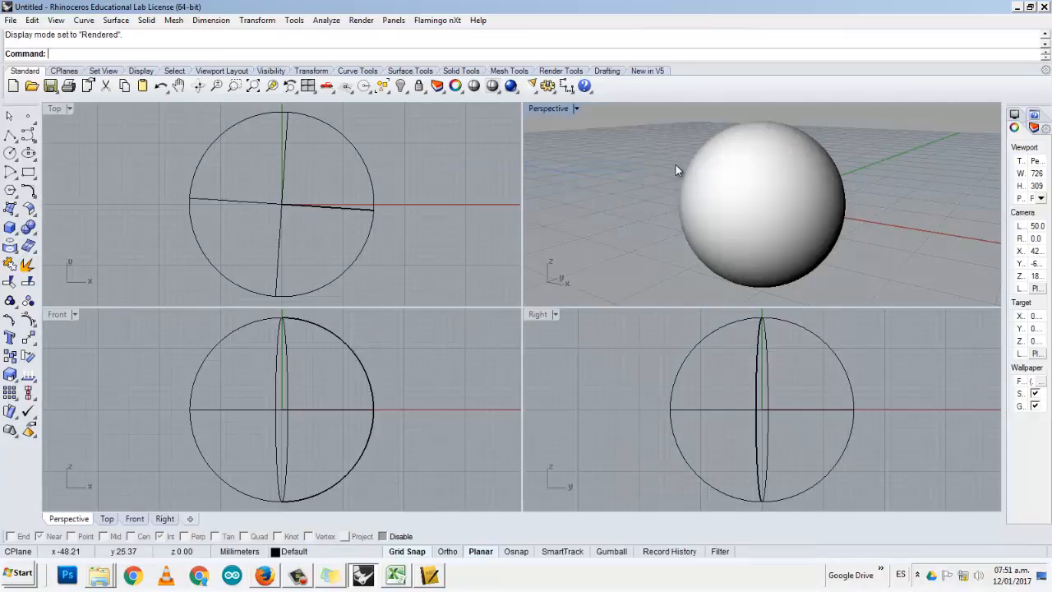
scroll(677, 168, down, 4)
right_drag(677, 168, 855, 169)
scroll(740, 201, up, 3)
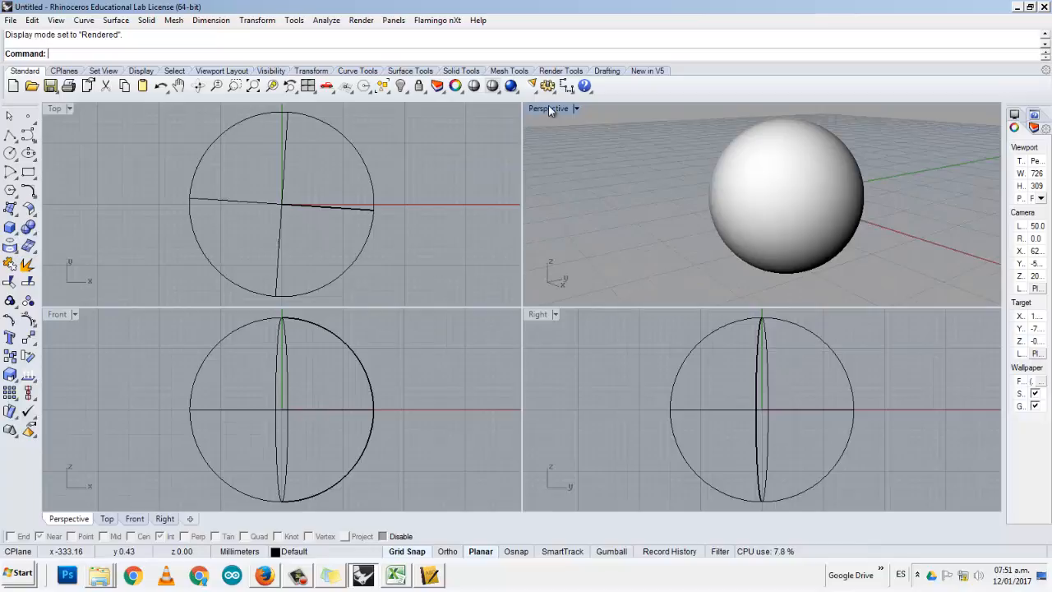
scroll(226, 224, down, 5)
scroll(228, 224, up, 5)
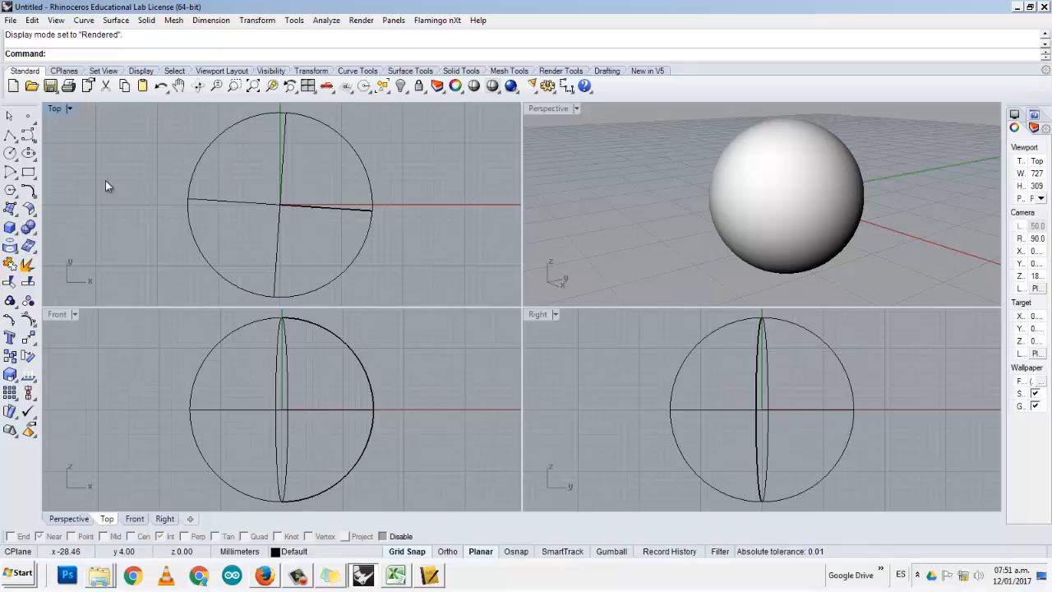
scroll(694, 185, down, 3)
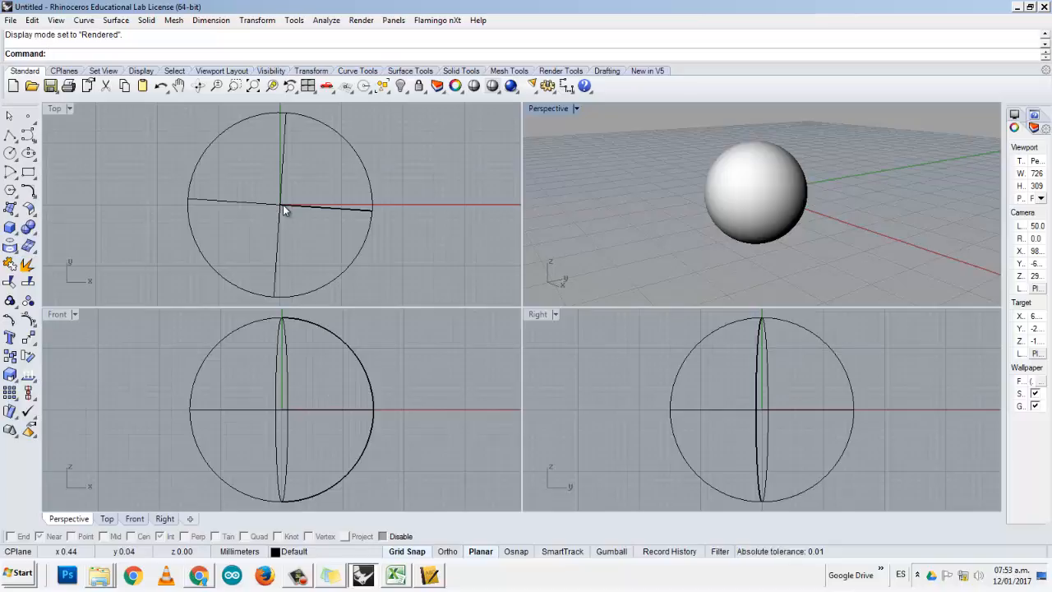
scroll(656, 220, down, 1)
scroll(655, 222, up, 3)
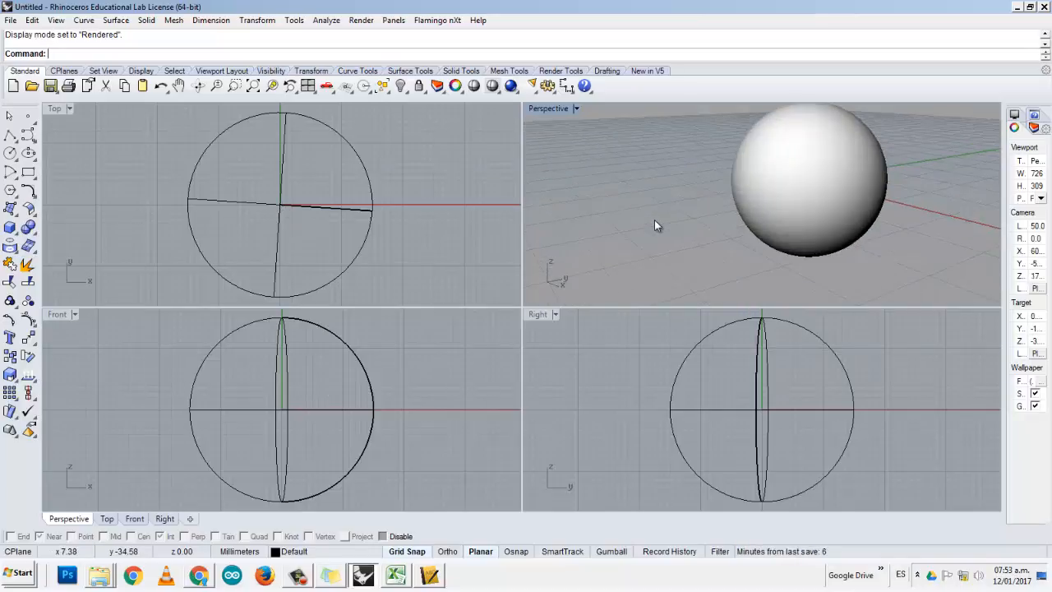
- Examine the rendered sphere in the Perspective viewport from nearer and farther distances
scroll(656, 224, down, 1)
right_drag(655, 221, 689, 213)
scroll(777, 197, down, 2)
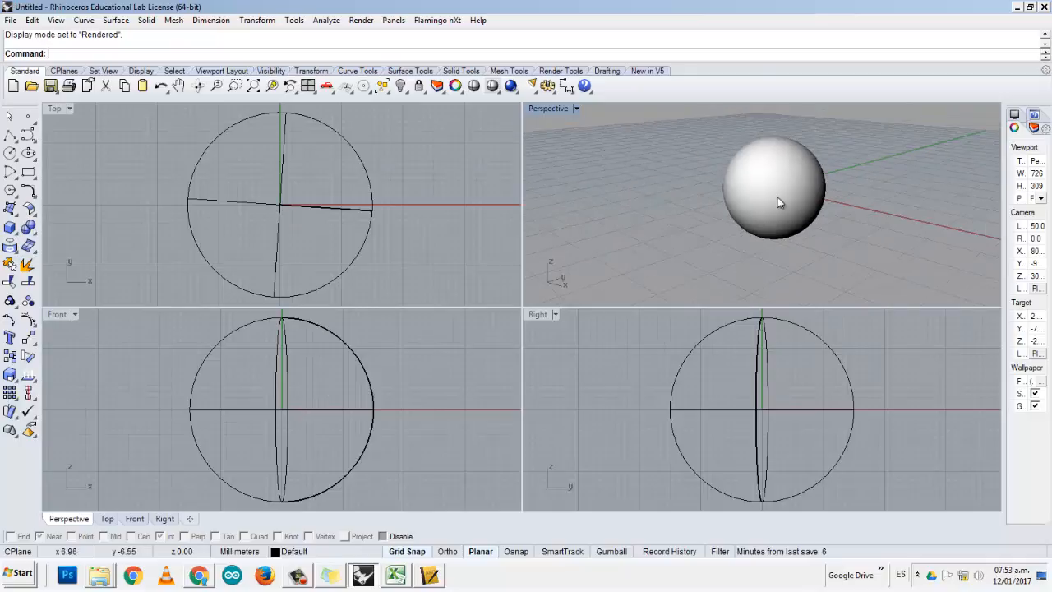
scroll(778, 197, up, 6)
scroll(778, 203, down, 3)
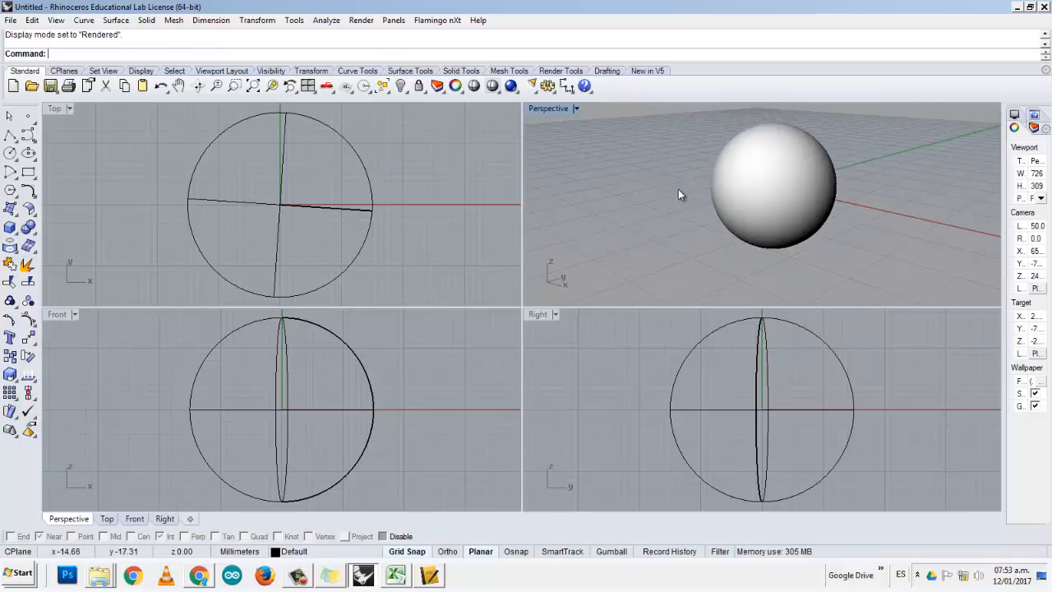
scroll(679, 194, up, 2)
scroll(682, 193, down, 2)
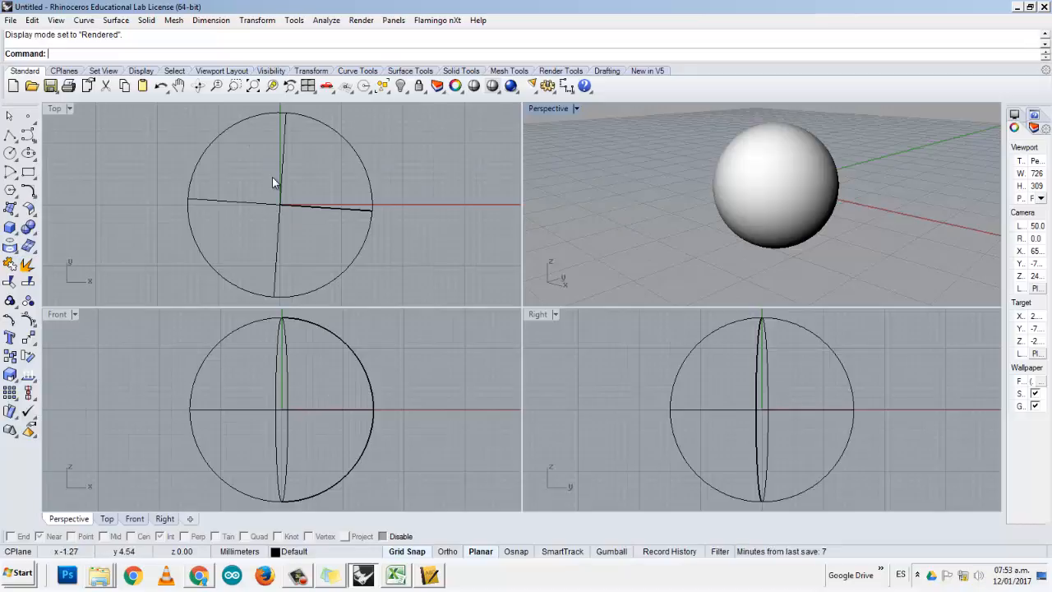
- Duplicate the sphere in the Top viewport and place the copy beside the original along the X axis
scroll(272, 177, down, 5)
right_drag(286, 200, 197, 206)
scroll(196, 204, down, 4)
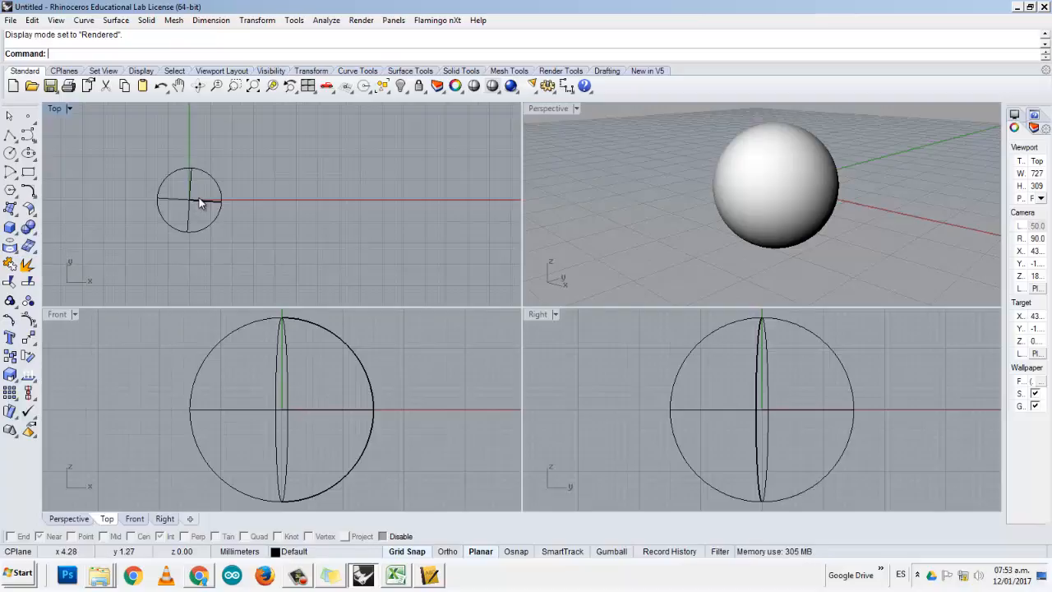
scroll(197, 198, up, 8)
click(193, 204)
key(ctrl+c)
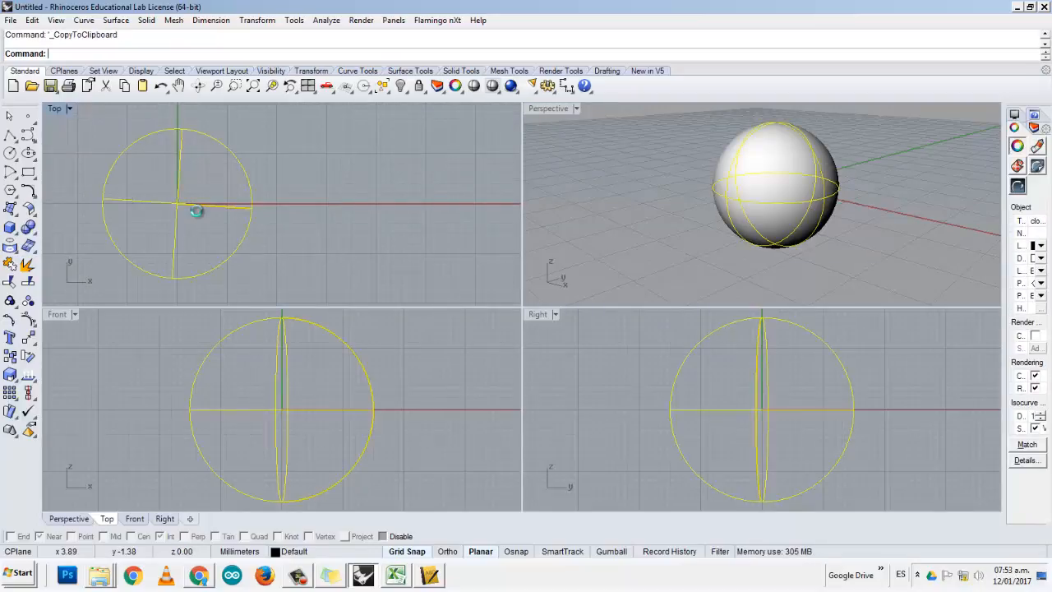
key(ctrl+v)
drag(200, 204, 380, 205)
scroll(383, 244, down, 5)
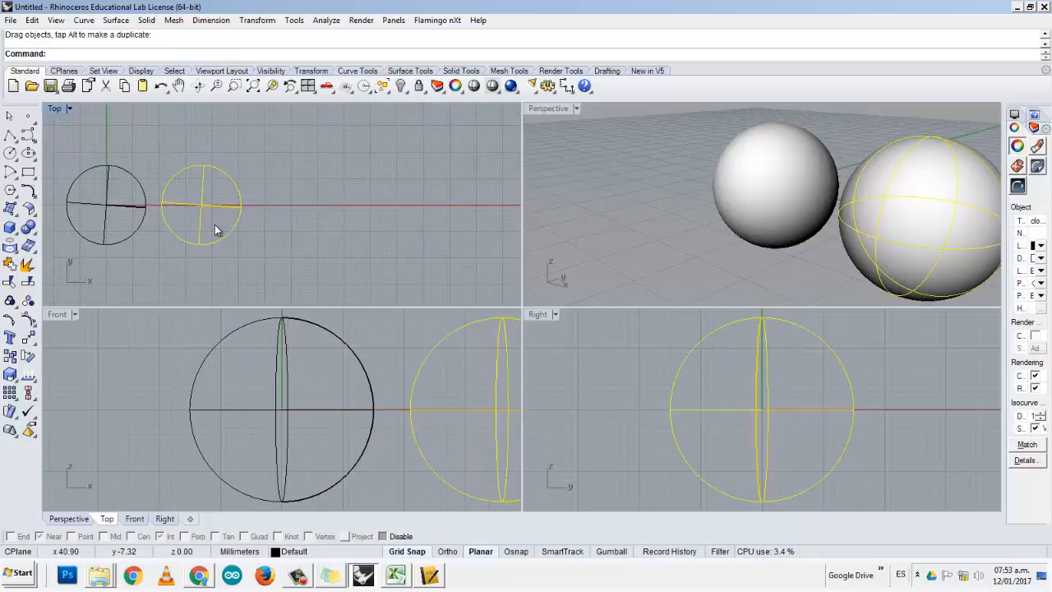
- Add a third sphere by copying the second one farther along the X axis, and zoom all viewports to the extents
key(ctrl+c)
key(ctrl+v)
drag(206, 203, 307, 204)
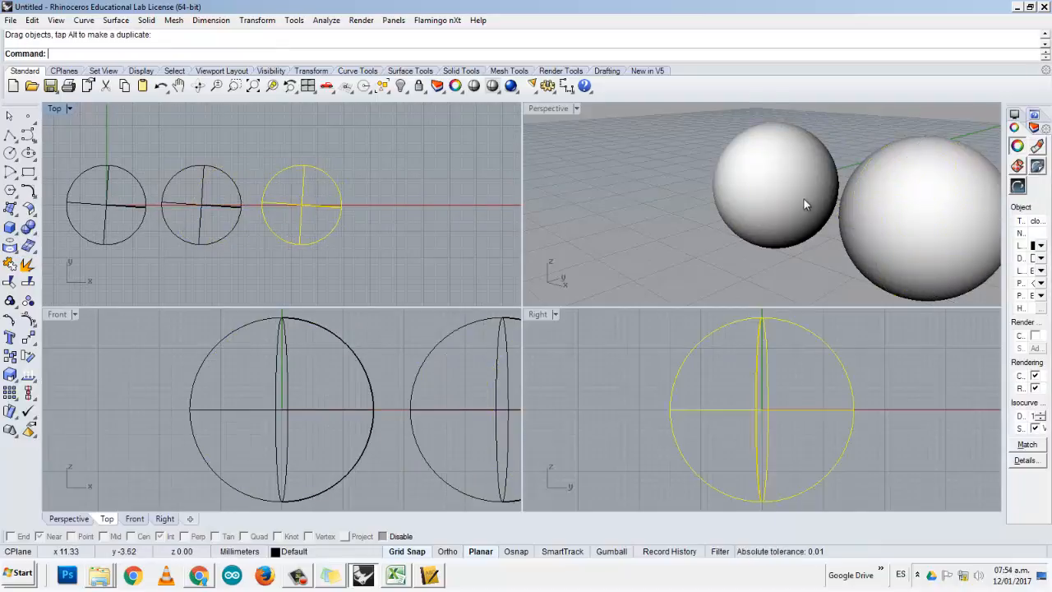
scroll(760, 205, down, 5)
click(309, 87)
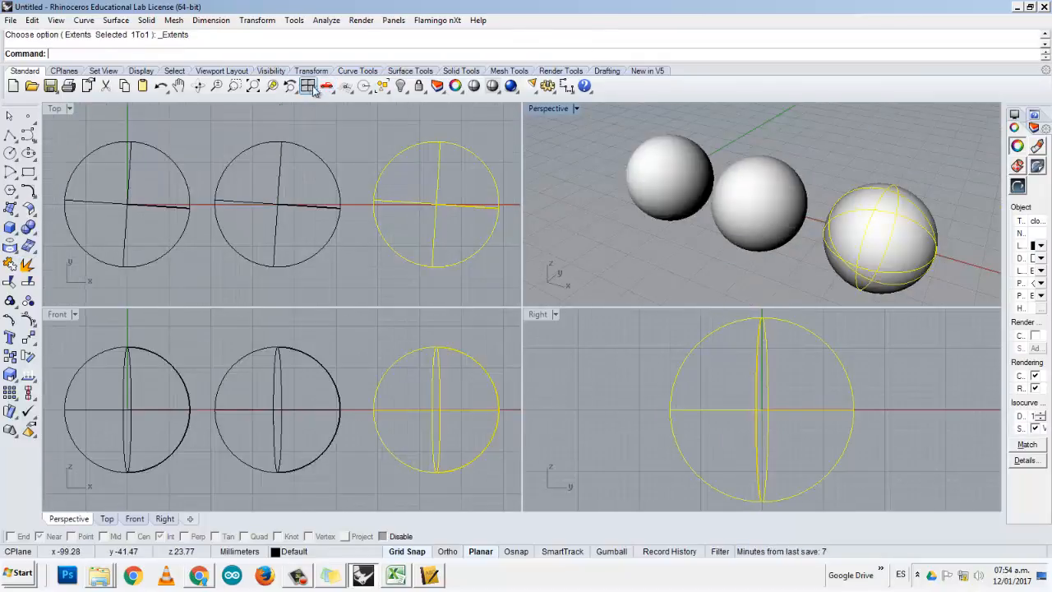
click(622, 241)
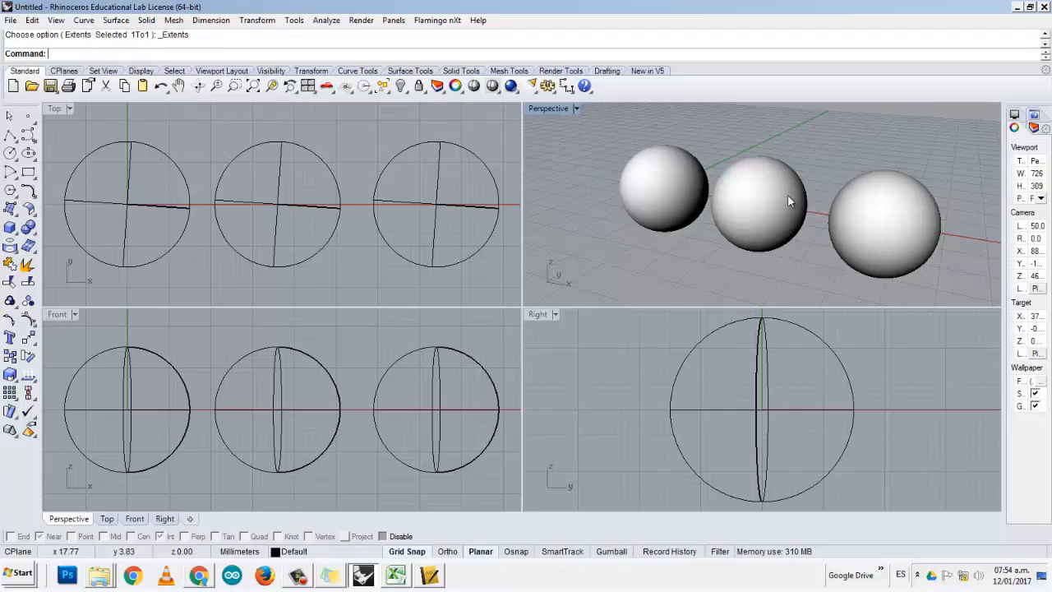
- Display the layer list at a readable width and move the sphere at the origin to Layer 01
click(436, 86)
drag(1004, 190, 831, 204)
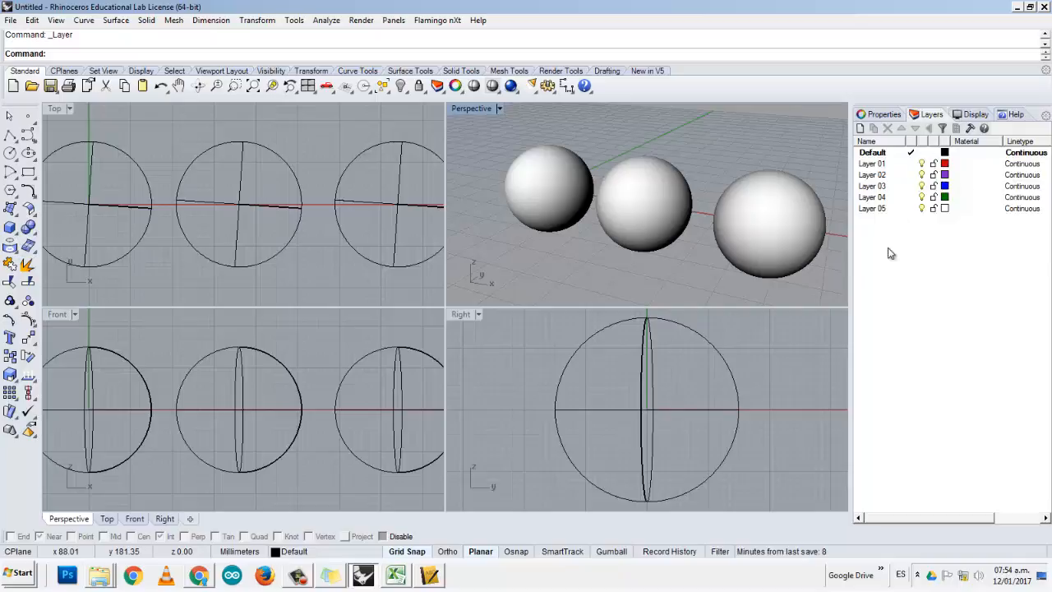
click(583, 197)
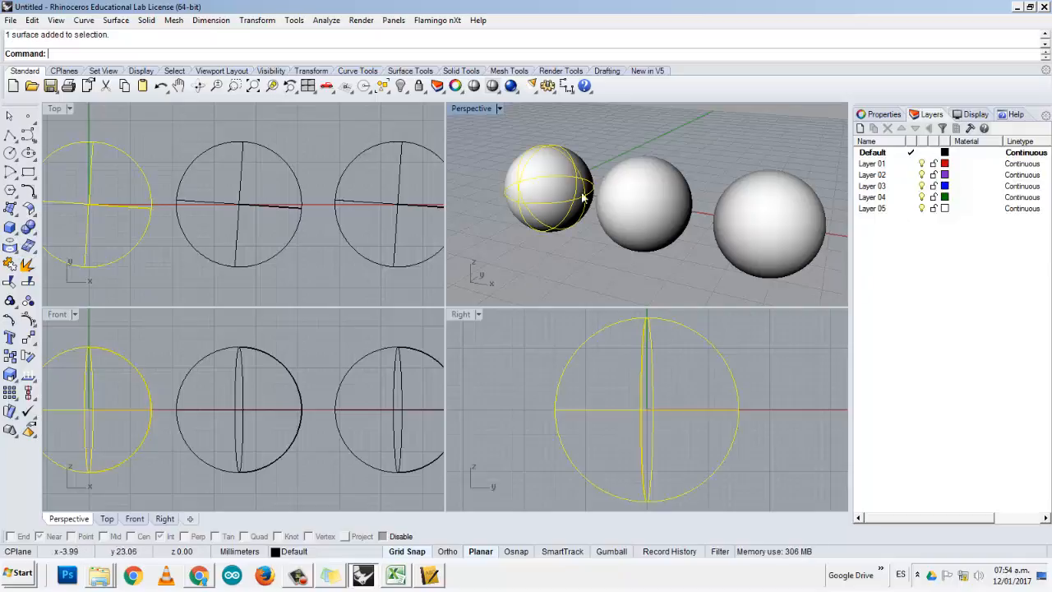
right_click(876, 168)
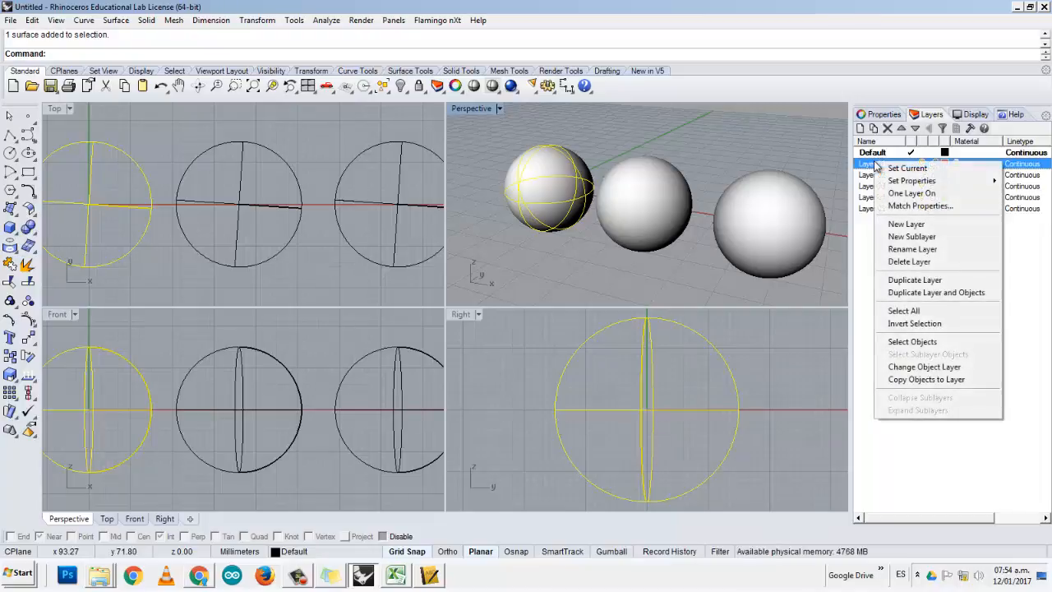
click(902, 366)
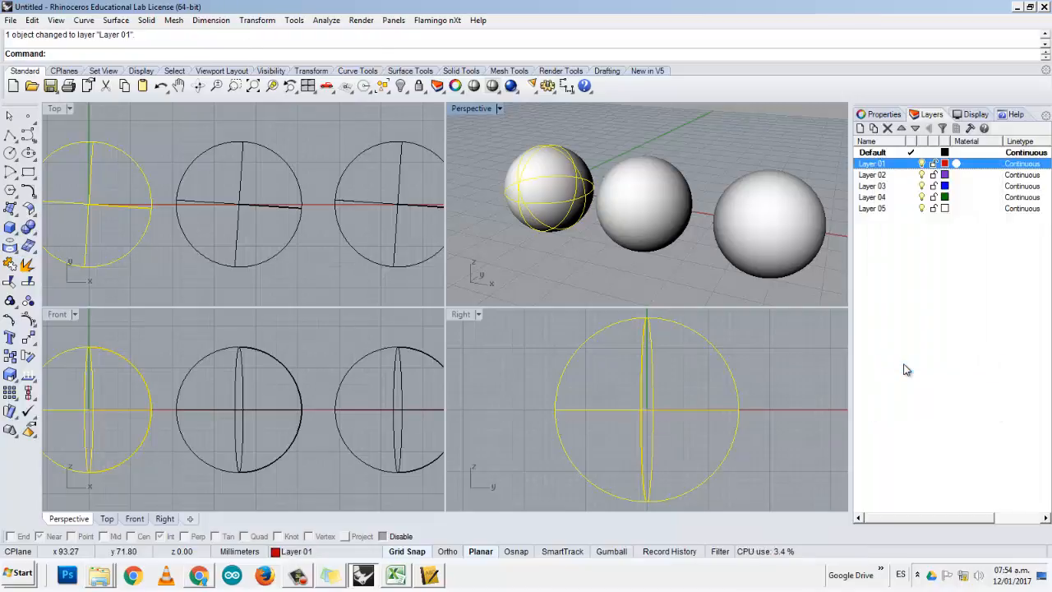
click(559, 257)
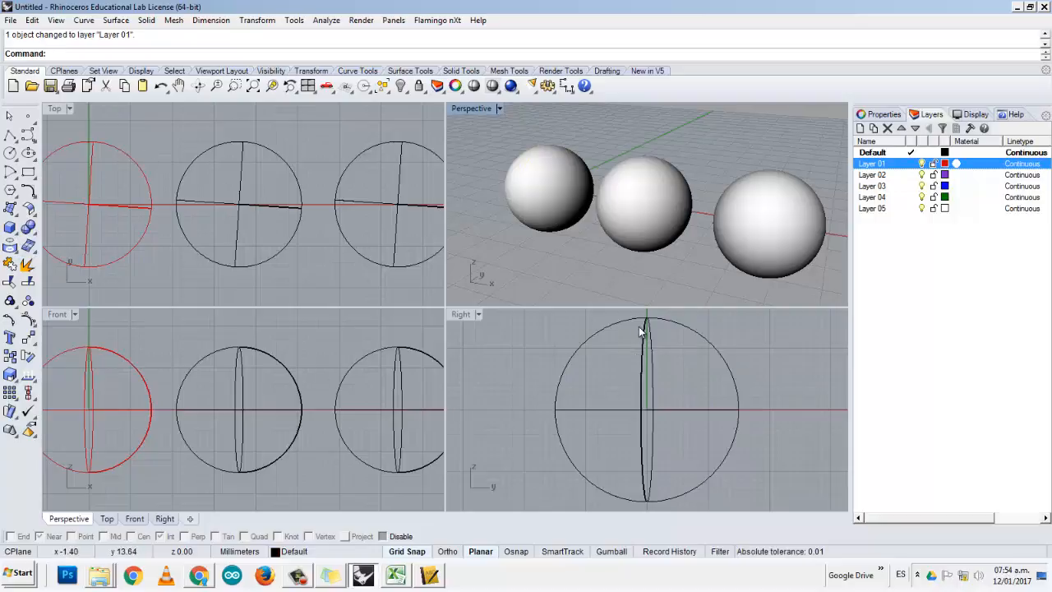
- Set the Perspective viewport to Ghosted display and select the three spheres one at a time to compare them
click(472, 110)
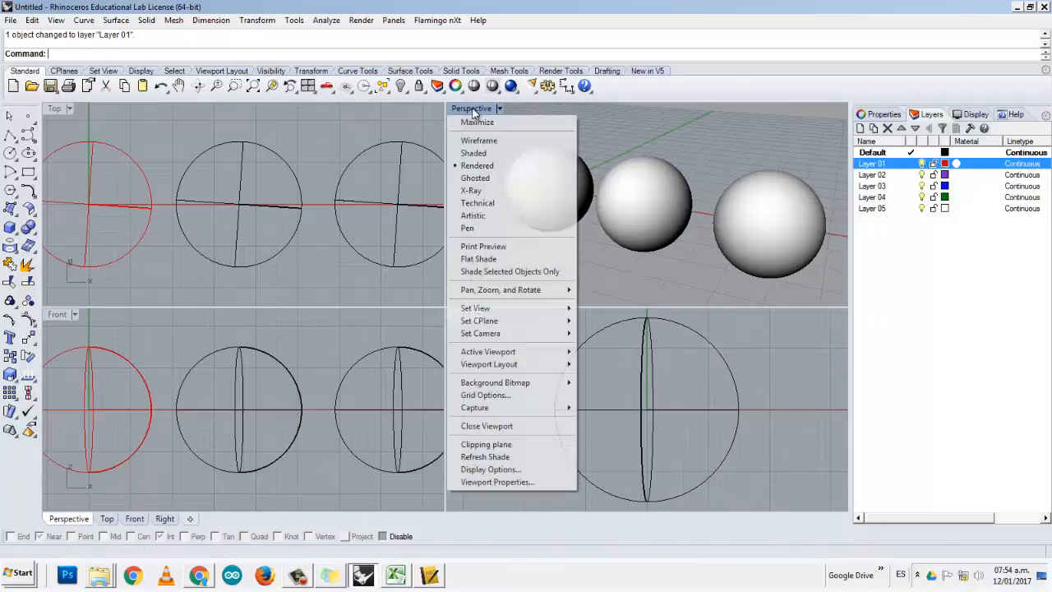
click(475, 178)
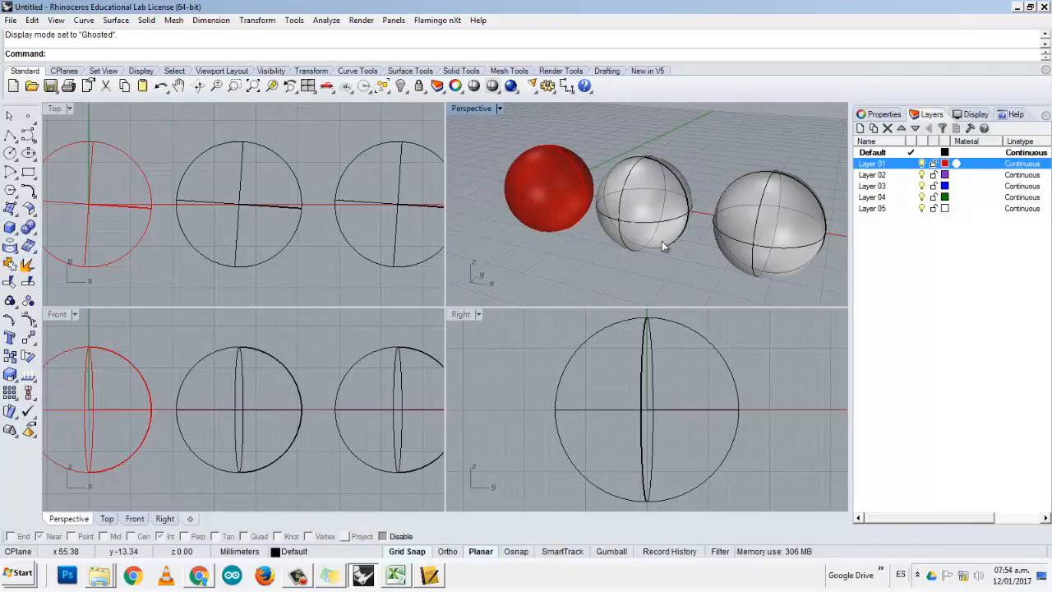
click(641, 205)
click(761, 219)
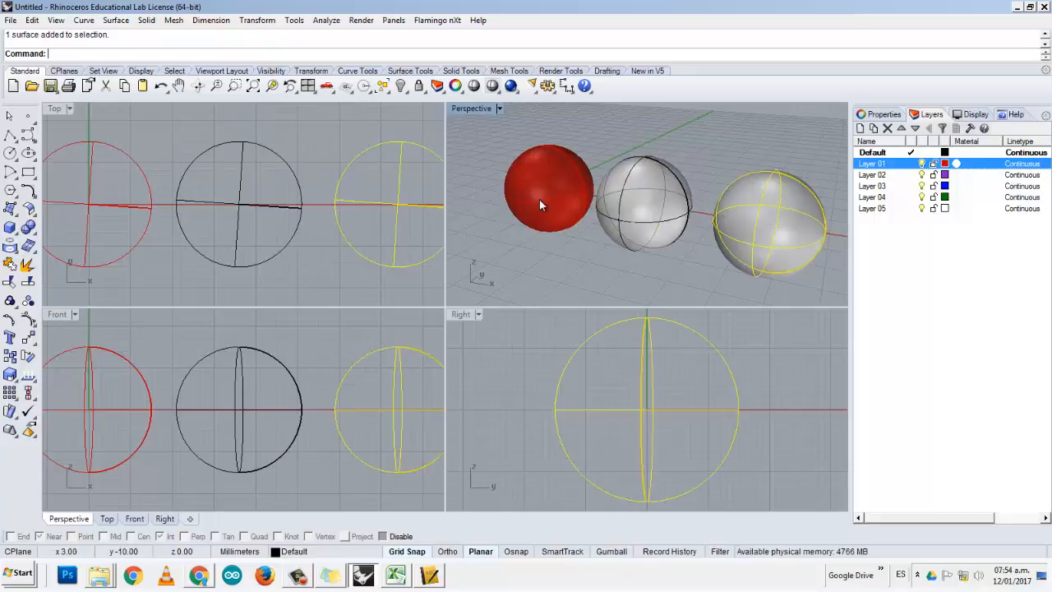
click(539, 200)
click(626, 210)
click(764, 224)
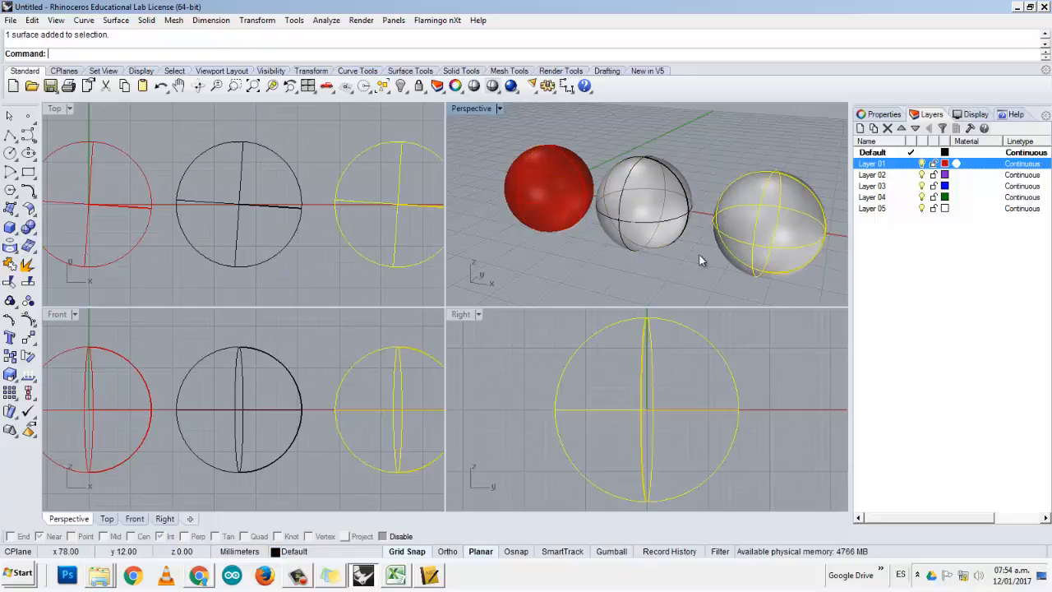
click(629, 203)
click(546, 179)
click(580, 249)
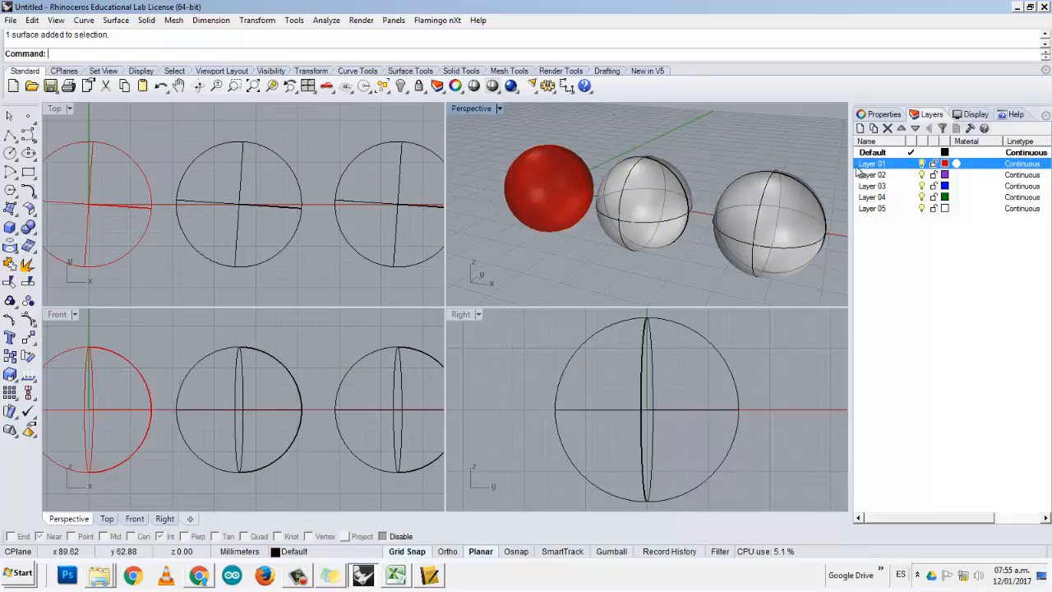
- Move the middle sphere to Layer 02 and the sphere farthest from the origin to Layer 03
click(664, 206)
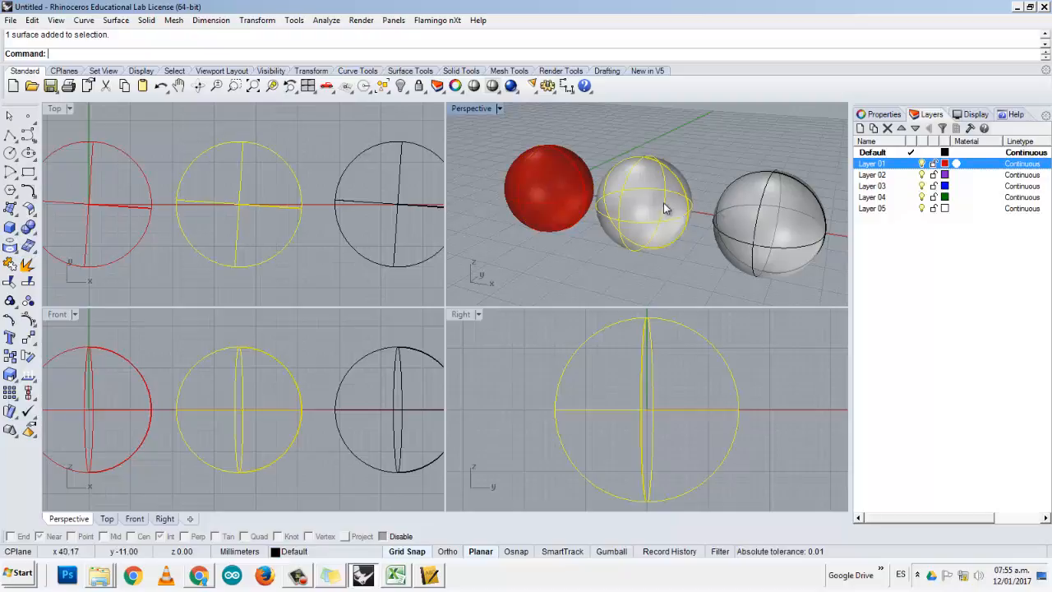
right_click(872, 175)
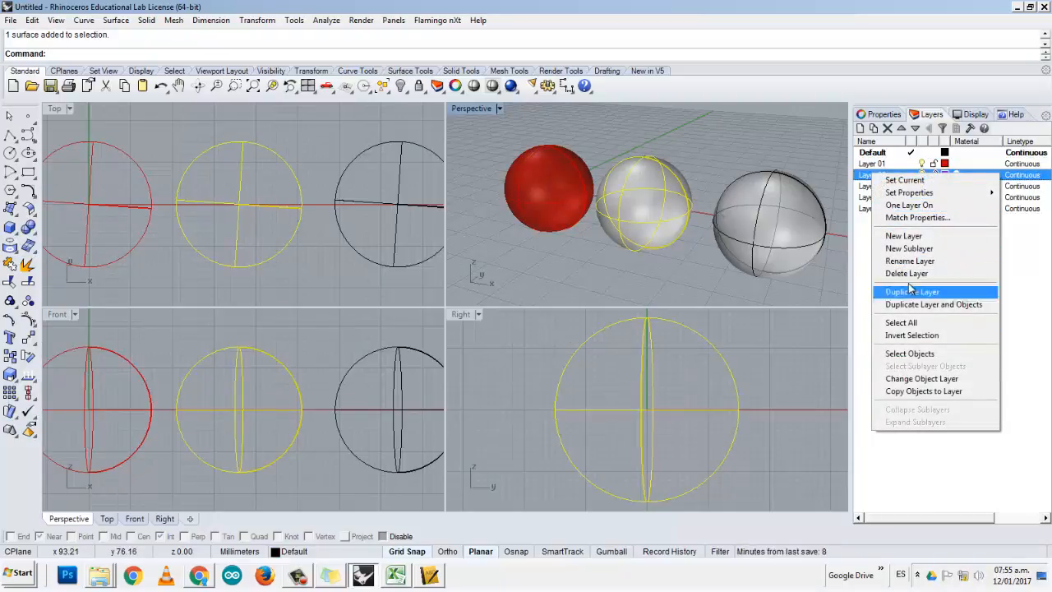
click(904, 378)
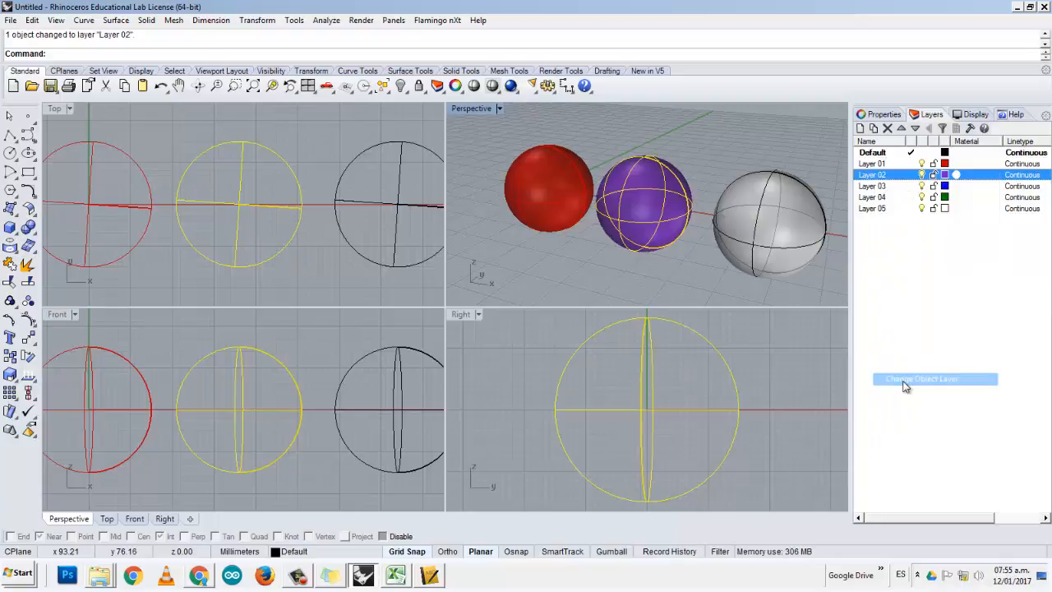
click(755, 215)
right_click(878, 188)
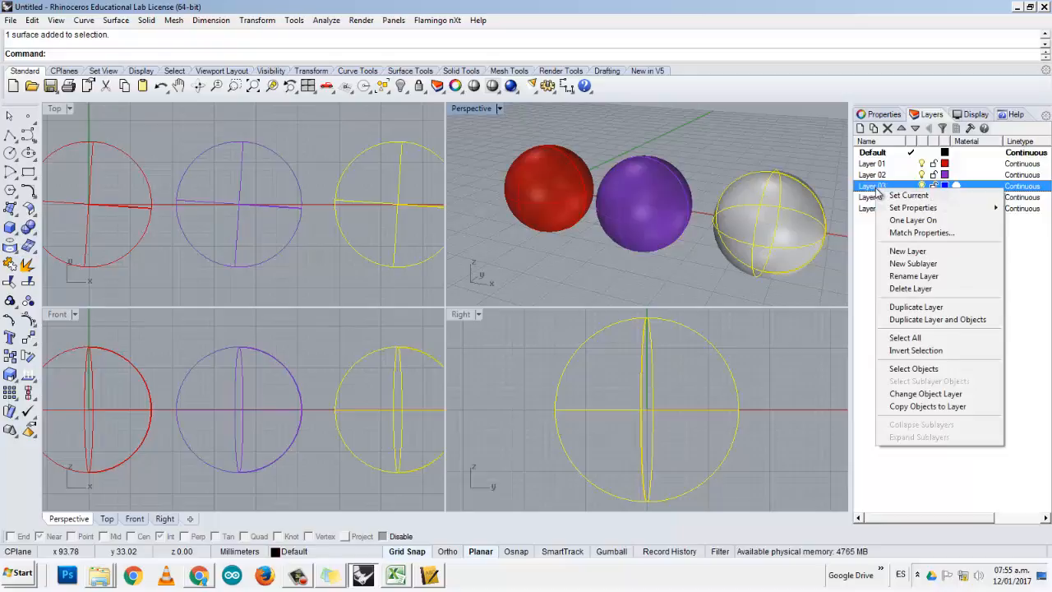
click(904, 394)
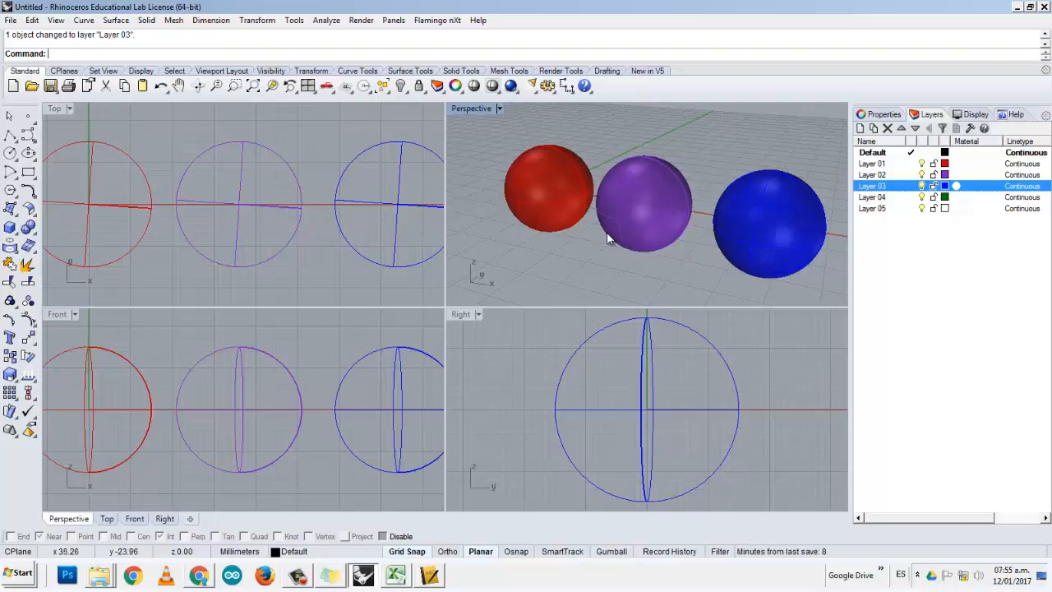
- Rename Layer 01 as MARBLE
double_click(872, 163)
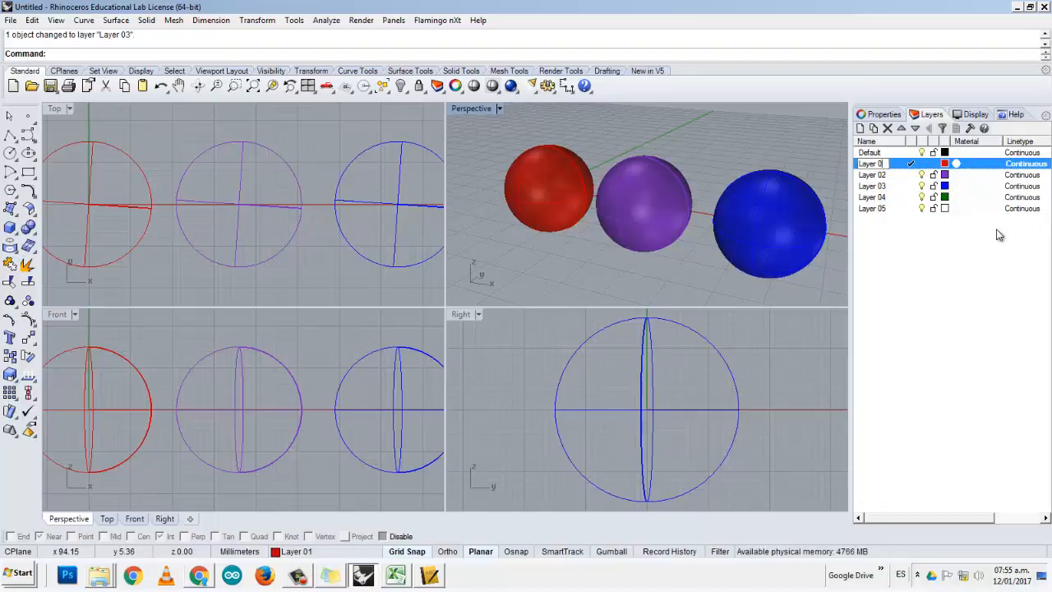
key(BackSpace)
key(BackSpace)
key(BackSpace)
key(BackSpace)
key(BackSpace)
key(BackSpace)
key(BackSpace)
text(MAR)
- Rename Layer 02 as WOOD and Layer 03 as METAL, leaving METAL as the current layer
click(878, 175)
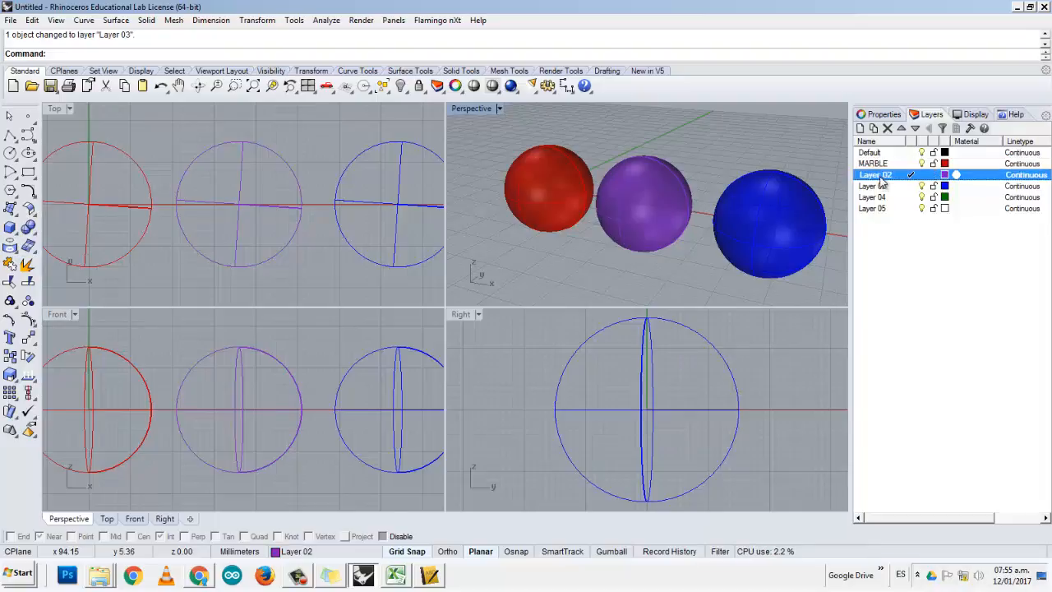
click(883, 175)
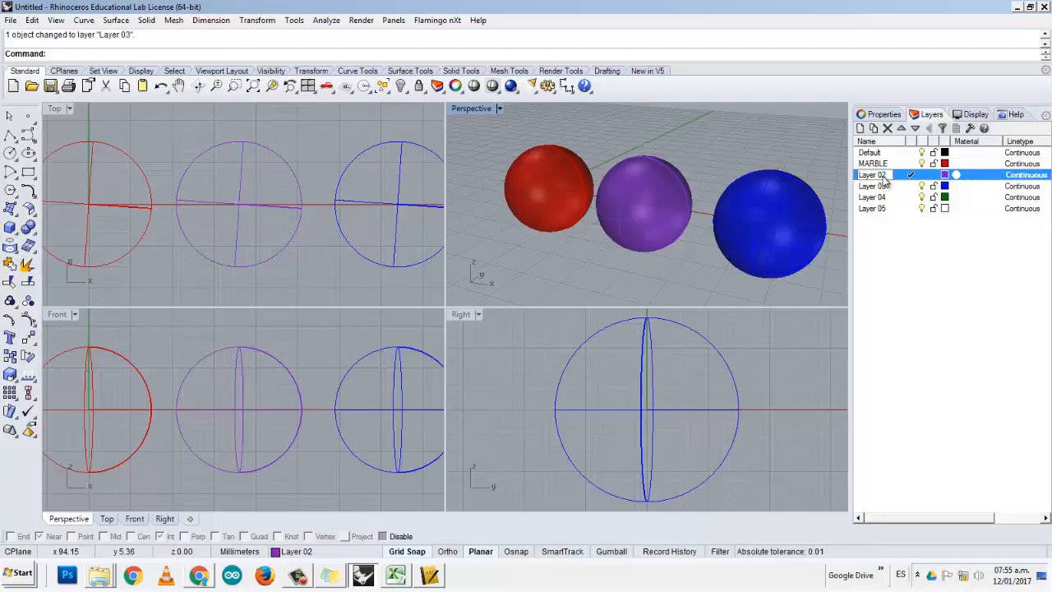
text(WOOD)
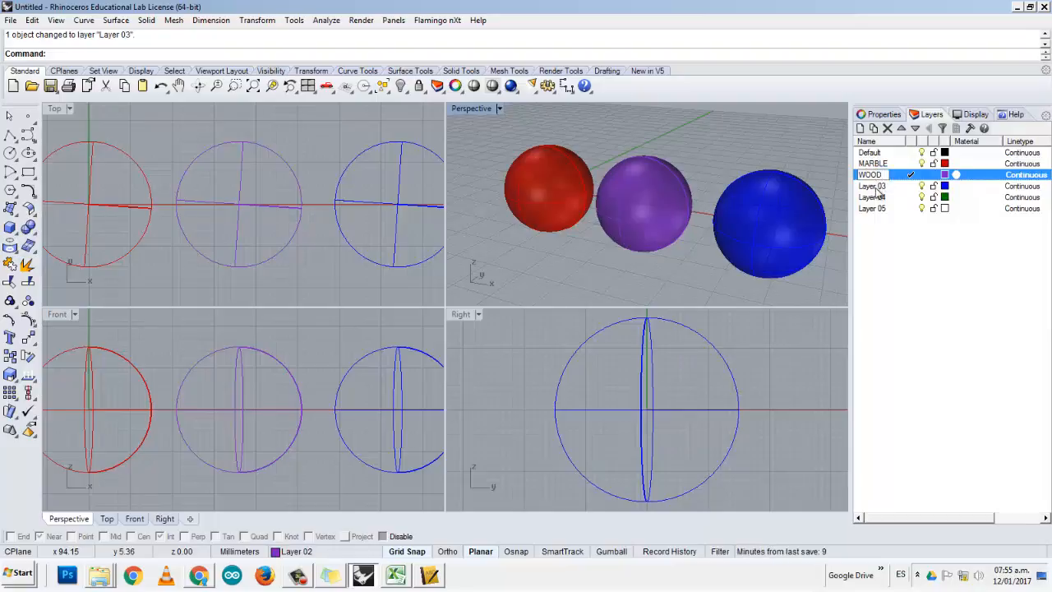
click(876, 187)
click(894, 190)
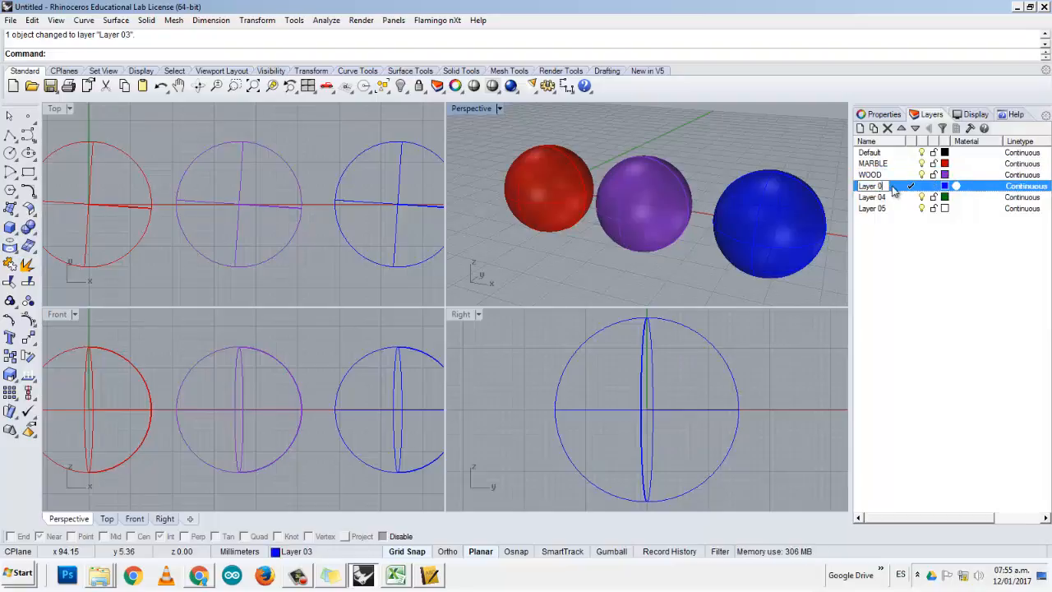
text(La)
text(METAL)
click(863, 268)
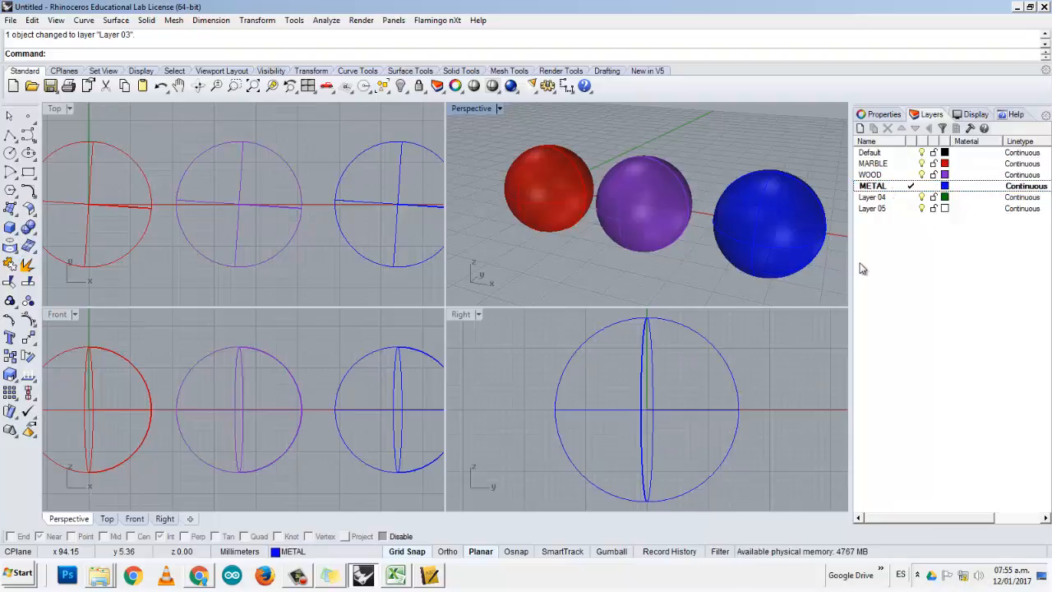
- Turn off the MARBLE layer to hide its sphere, and turn the layer back on
click(874, 165)
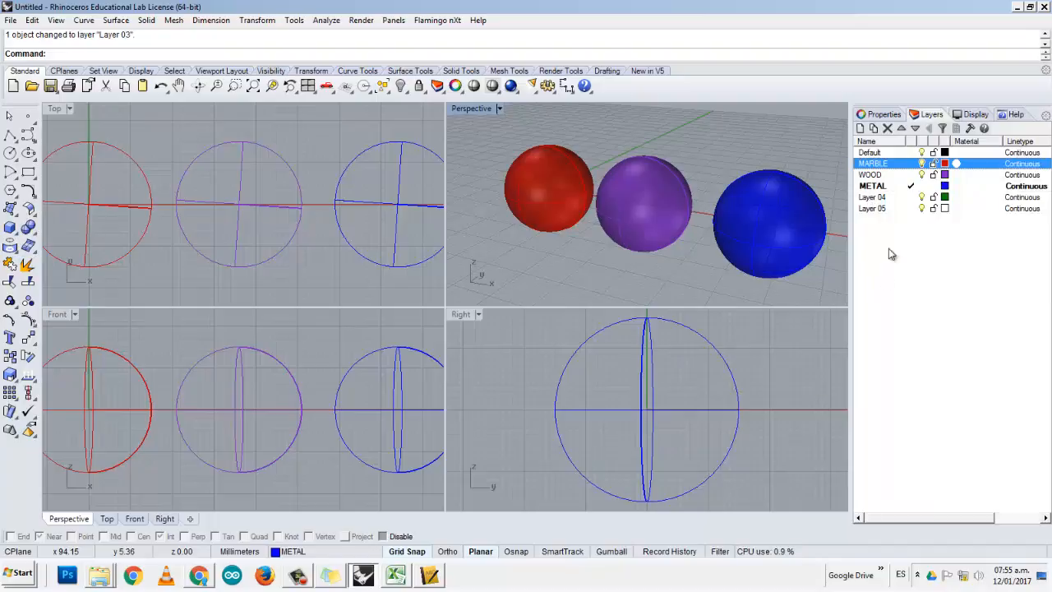
click(921, 164)
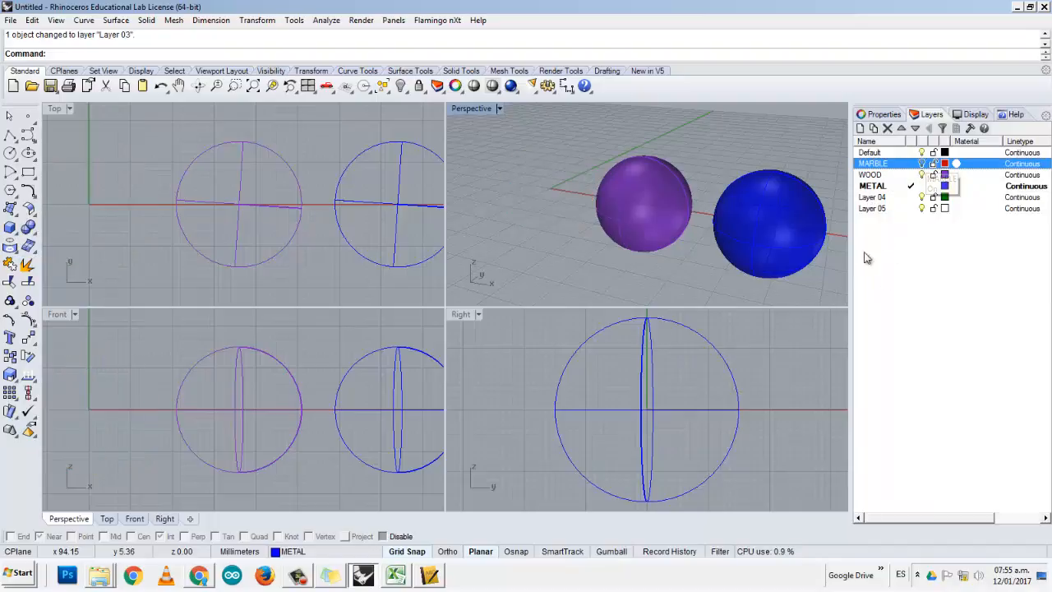
right_drag(732, 299, 677, 245)
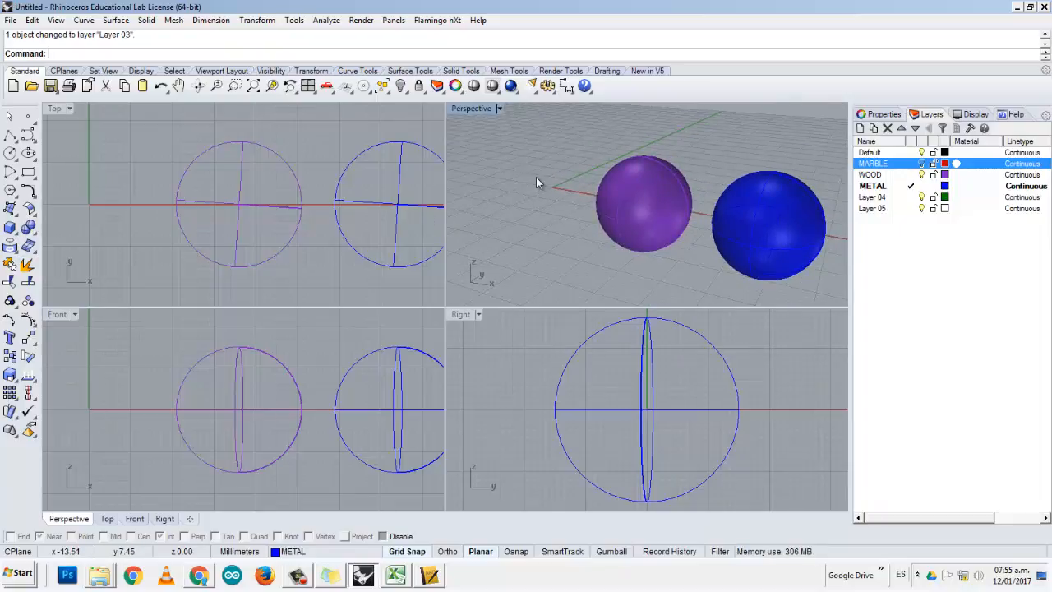
click(922, 164)
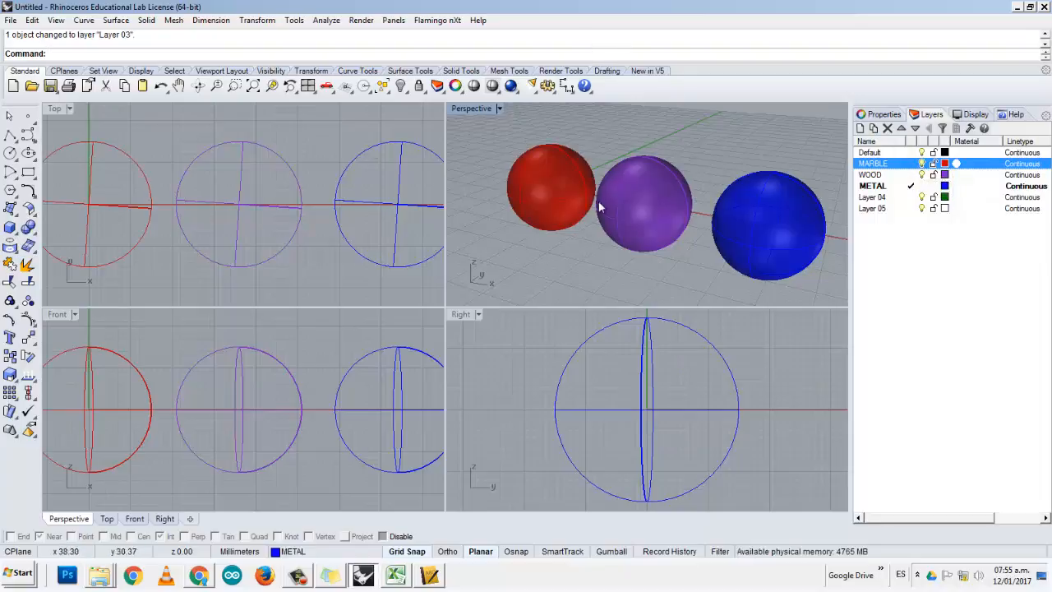
scroll(666, 249, up, 2)
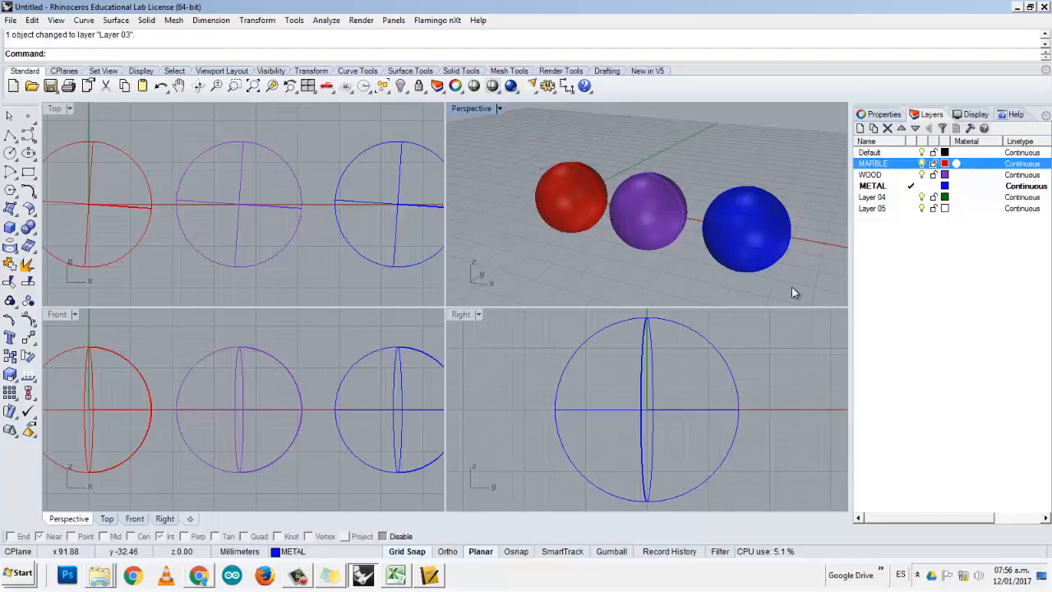
- With all three spheres selected, turn off the WOOD and MARBLE layers, turn both back on, and clear the selection
key(ctrl+a)
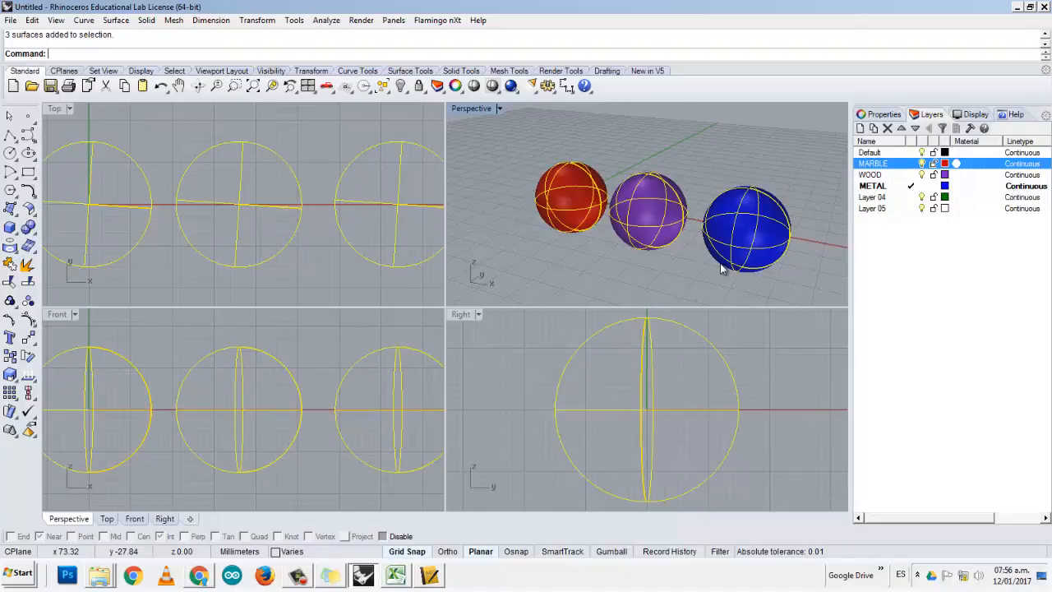
click(905, 244)
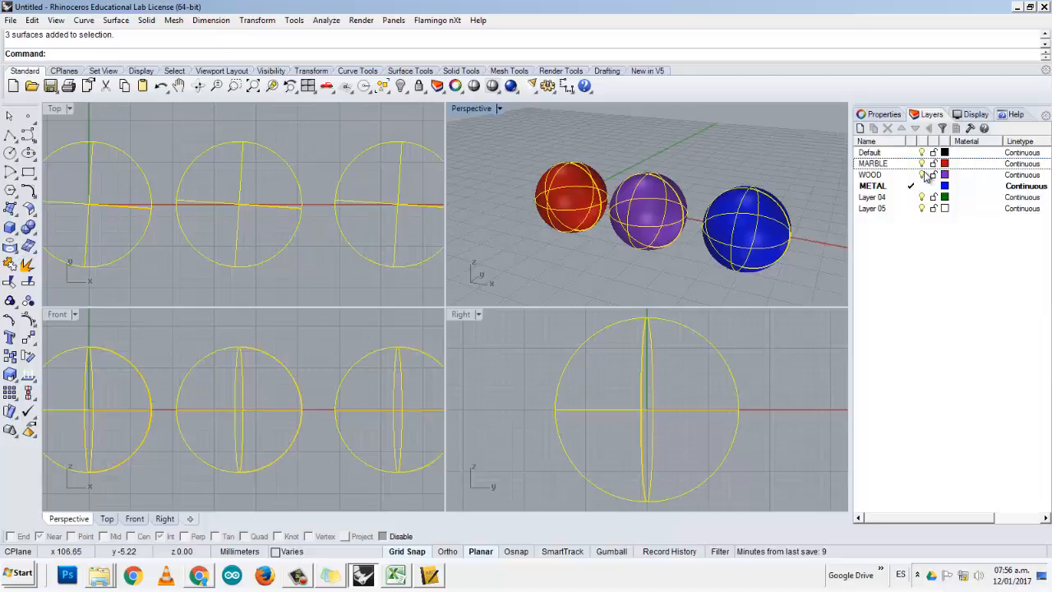
click(922, 174)
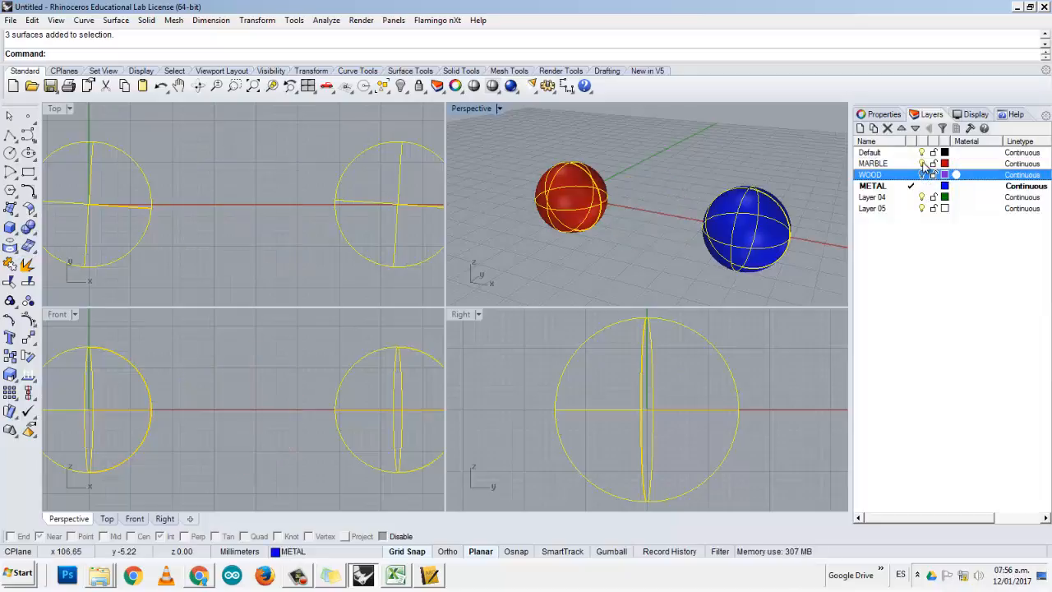
click(922, 164)
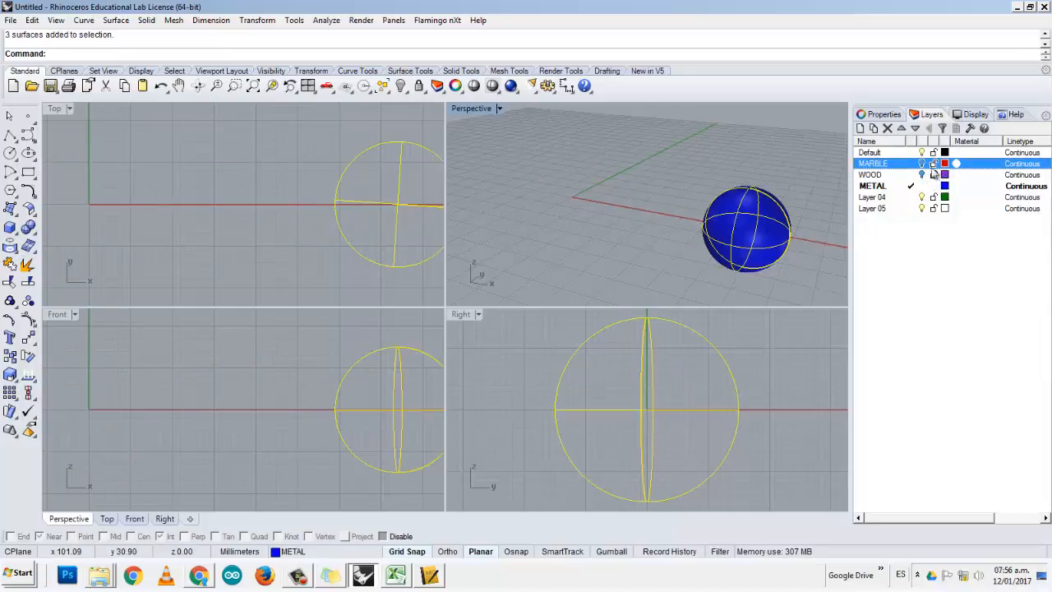
click(922, 163)
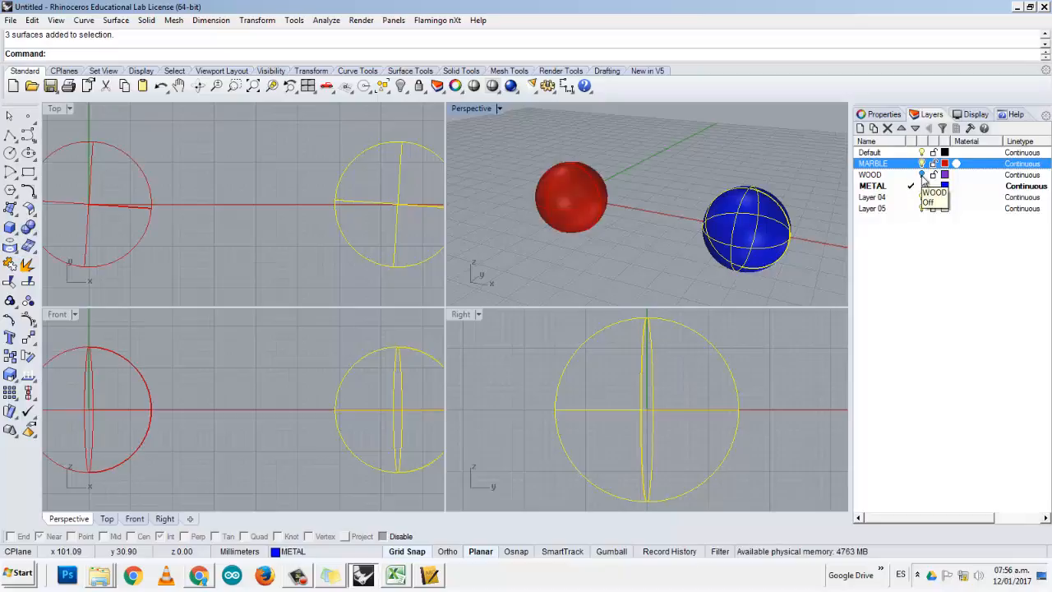
click(922, 174)
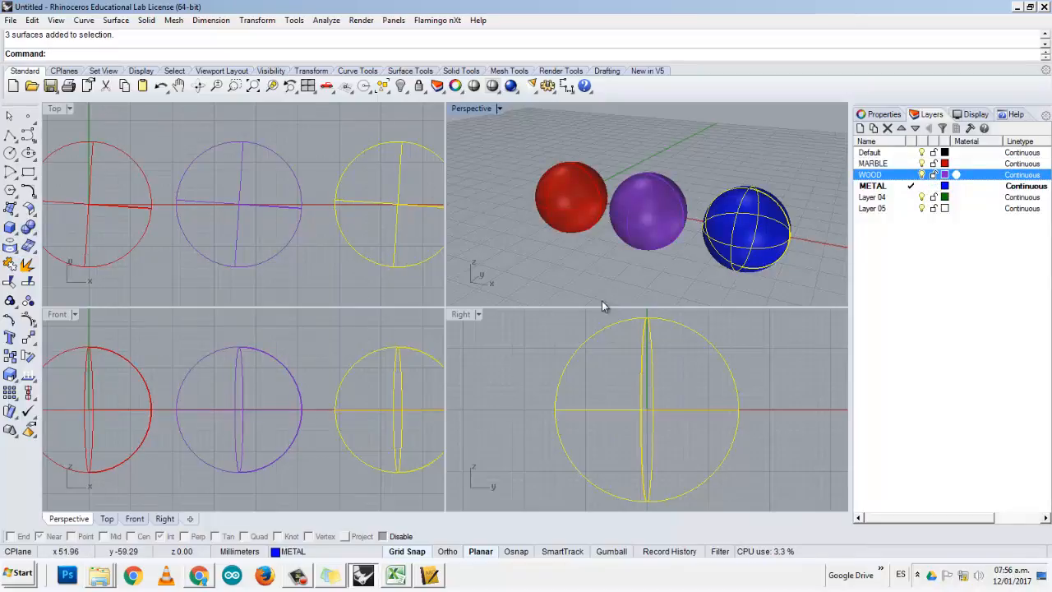
click(705, 268)
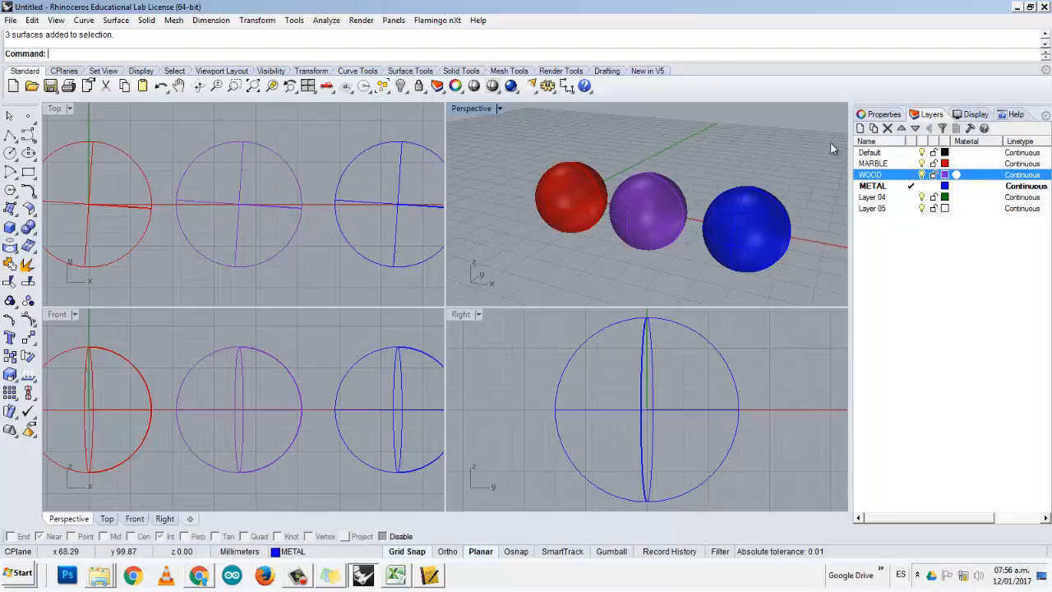
- Delete all three spheres from the scene
scroll(675, 226, up, 2)
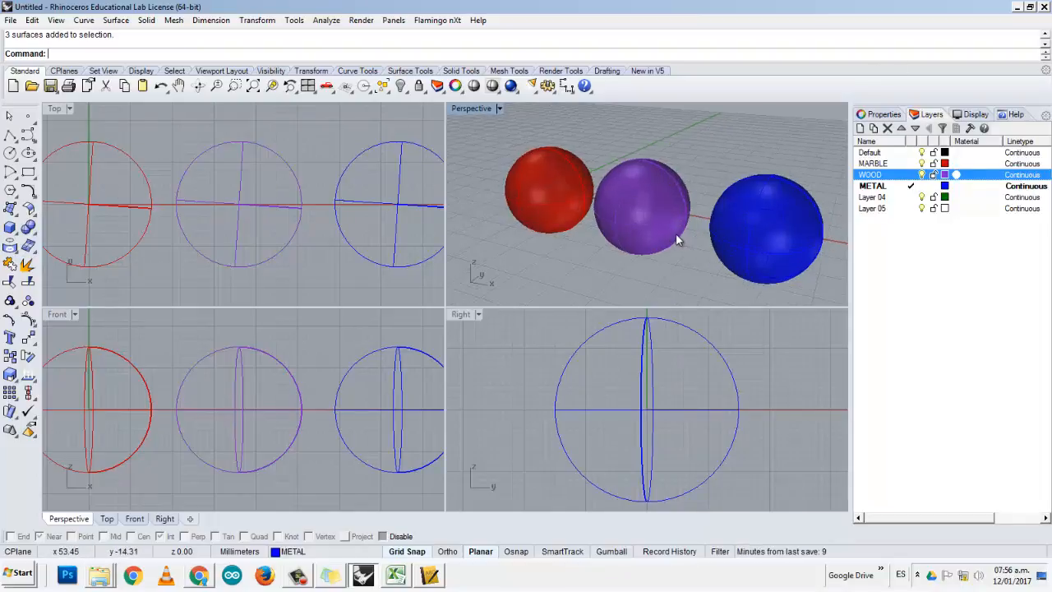
scroll(677, 232, down, 2)
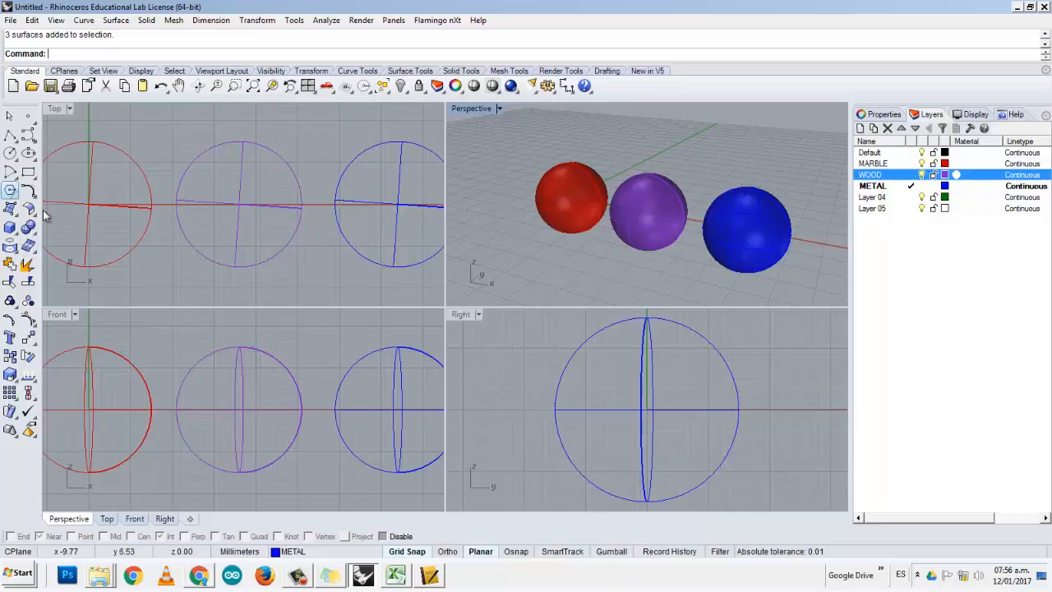
scroll(116, 210, down, 3)
right_drag(117, 210, 174, 146)
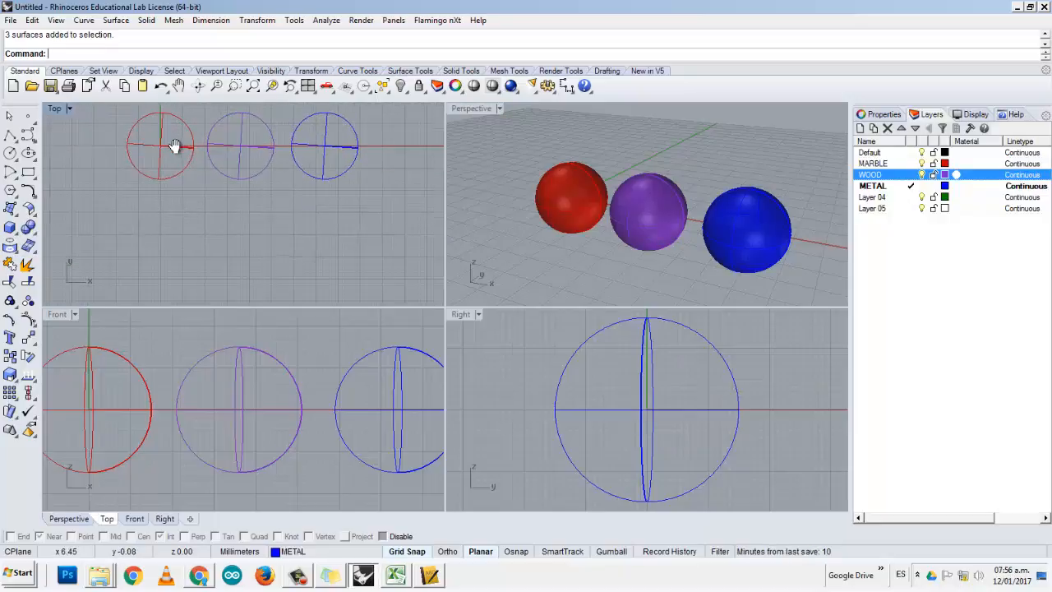
drag(508, 131, 809, 297)
click(310, 212)
drag(361, 204, 94, 105)
key(Delete)
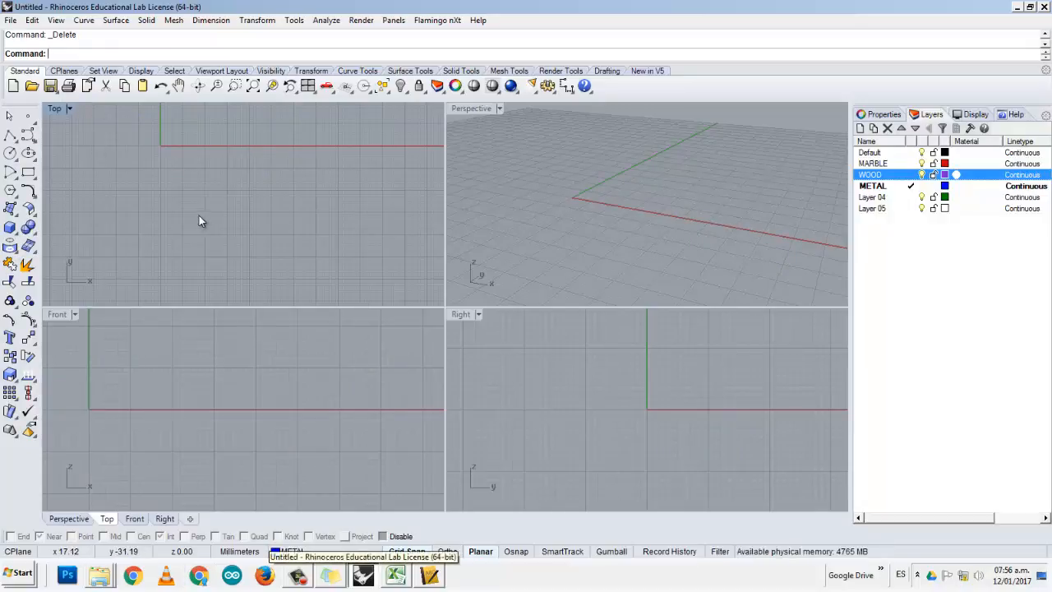
click(9, 228)
click(9, 229)
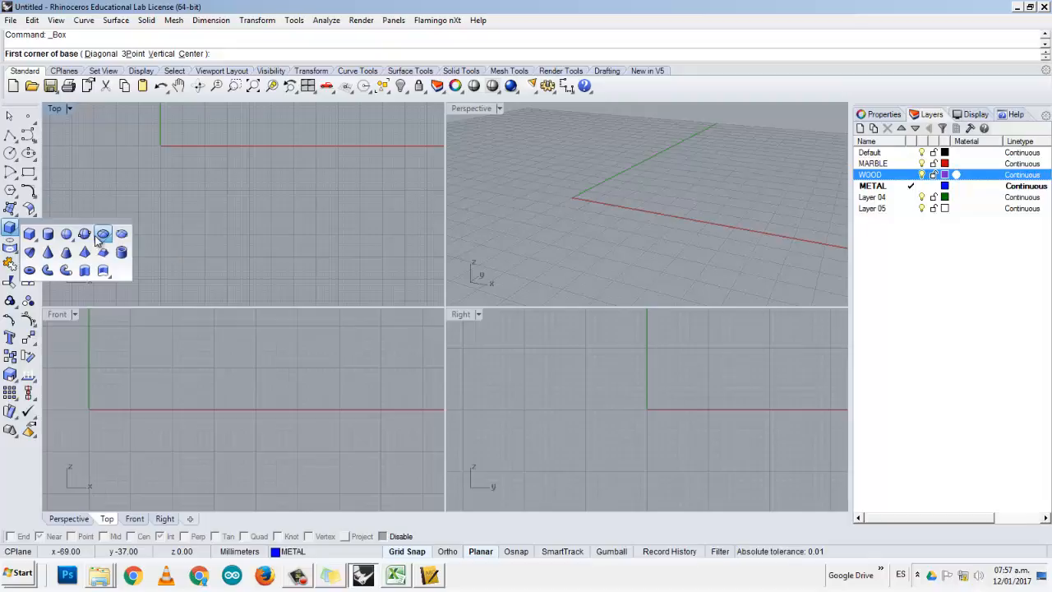
click(107, 190)
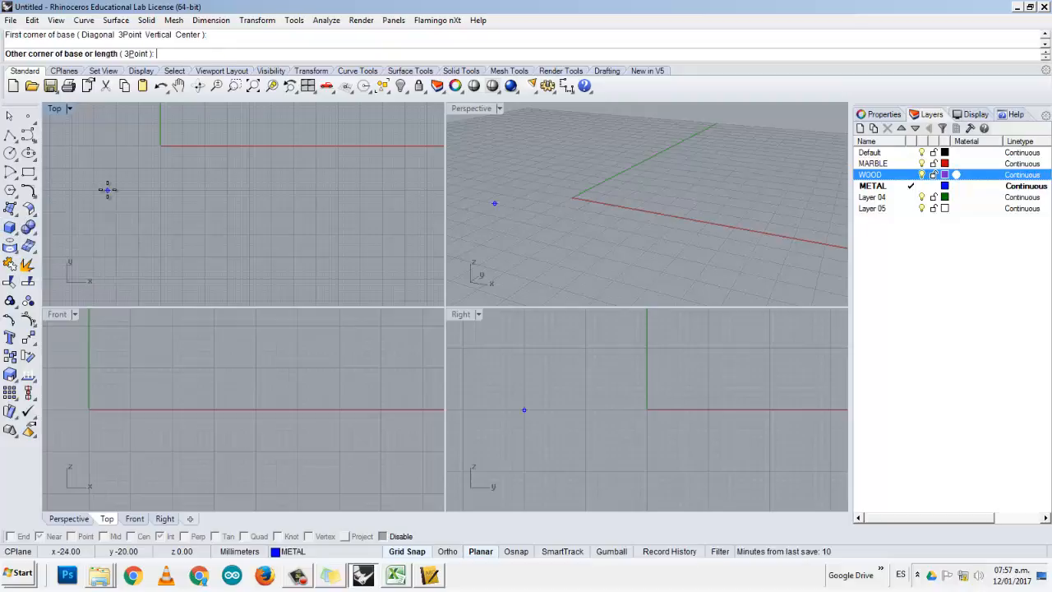
key(Escape)
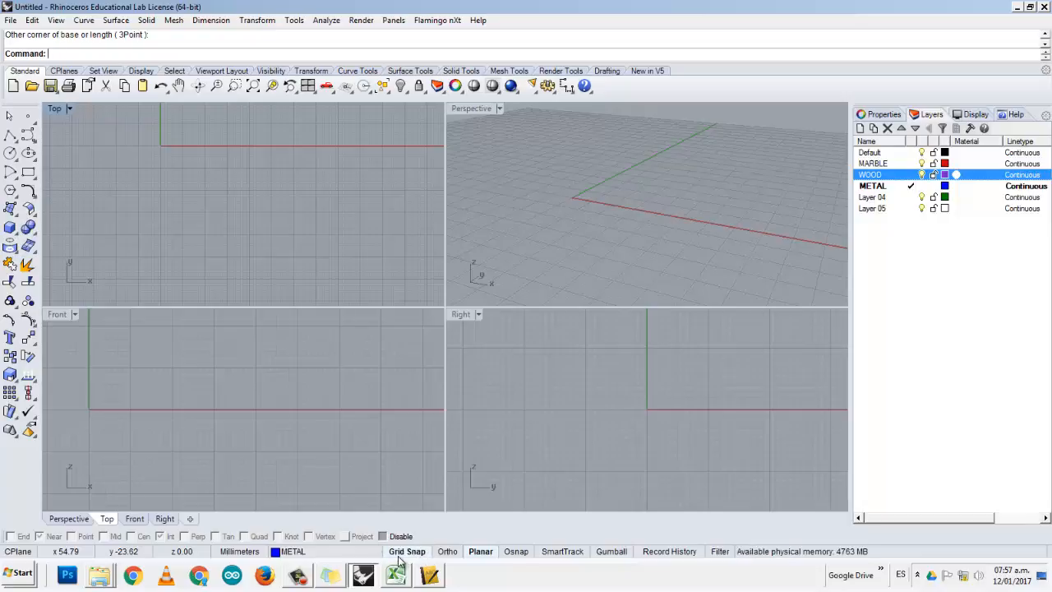
- Create a 10 mm cube with Box on the METAL layer, its grid-snapped base running from (-10, -10) to the origin in the Top view
right_drag(160, 192, 206, 222)
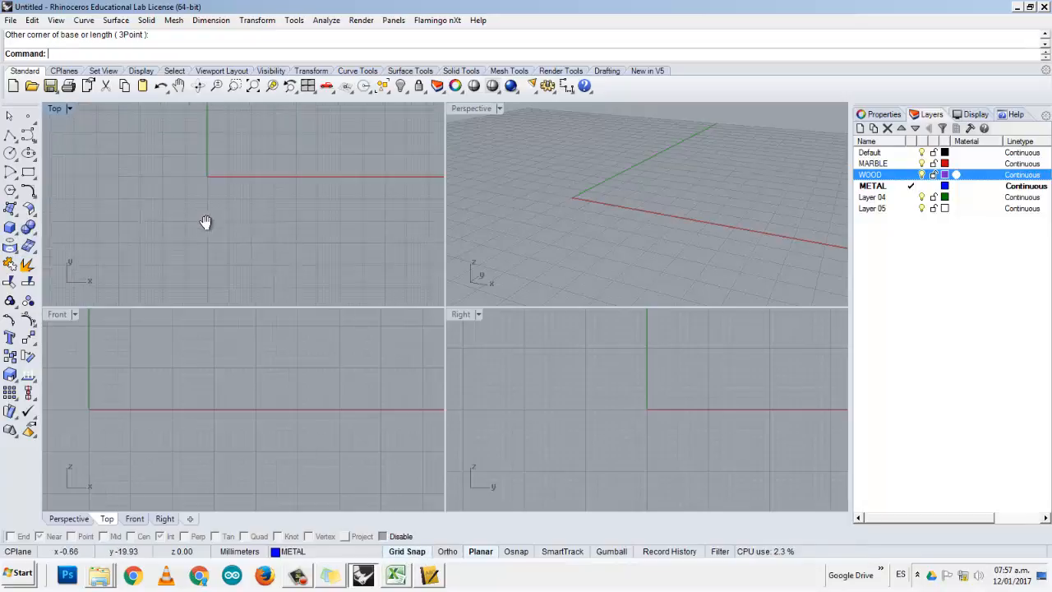
scroll(193, 176, up, 11)
right_drag(178, 163, 209, 209)
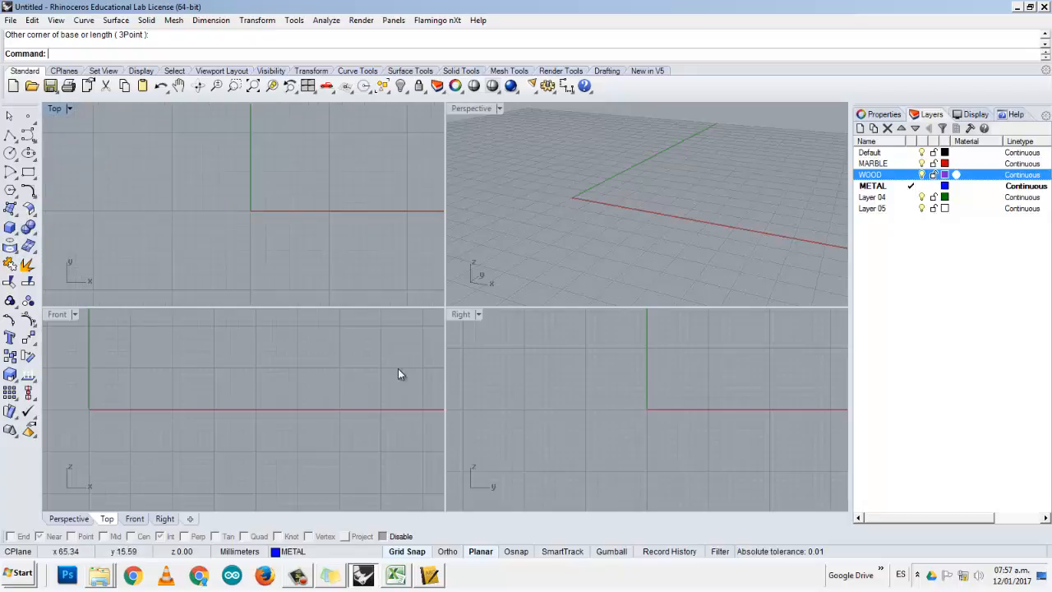
click(488, 553)
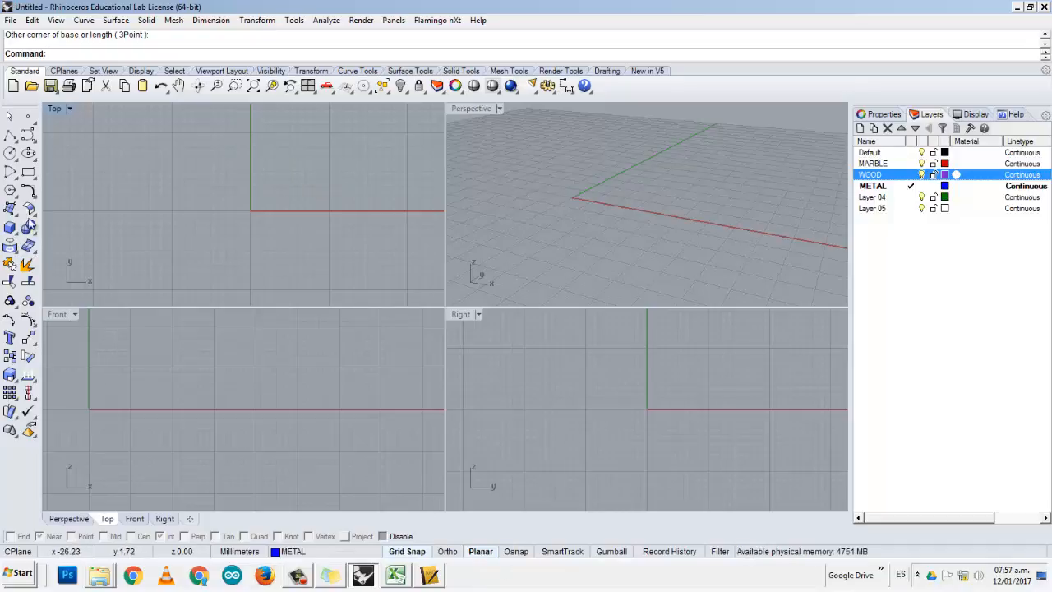
click(10, 227)
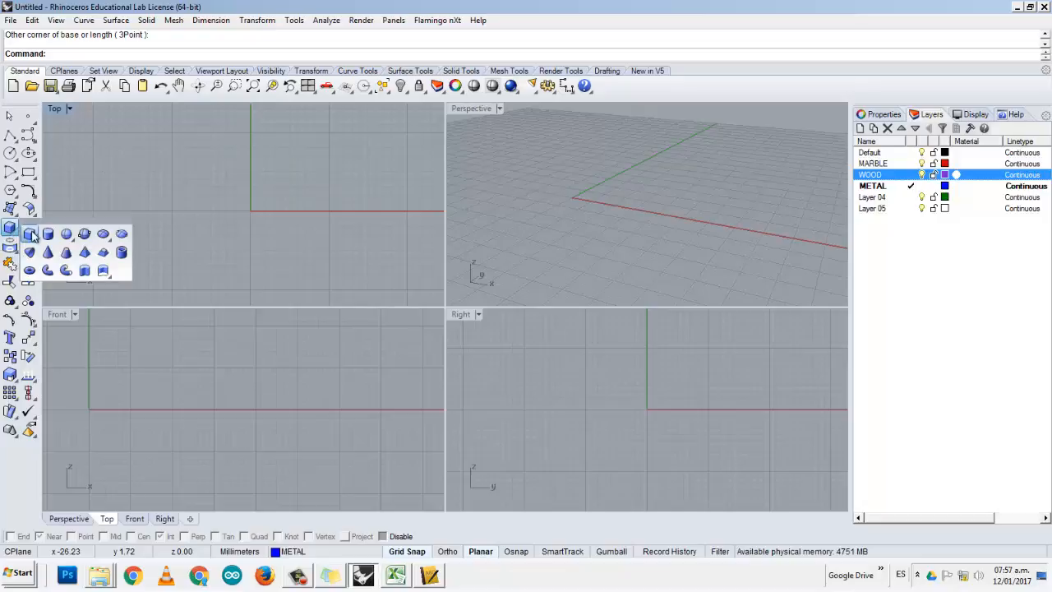
click(30, 234)
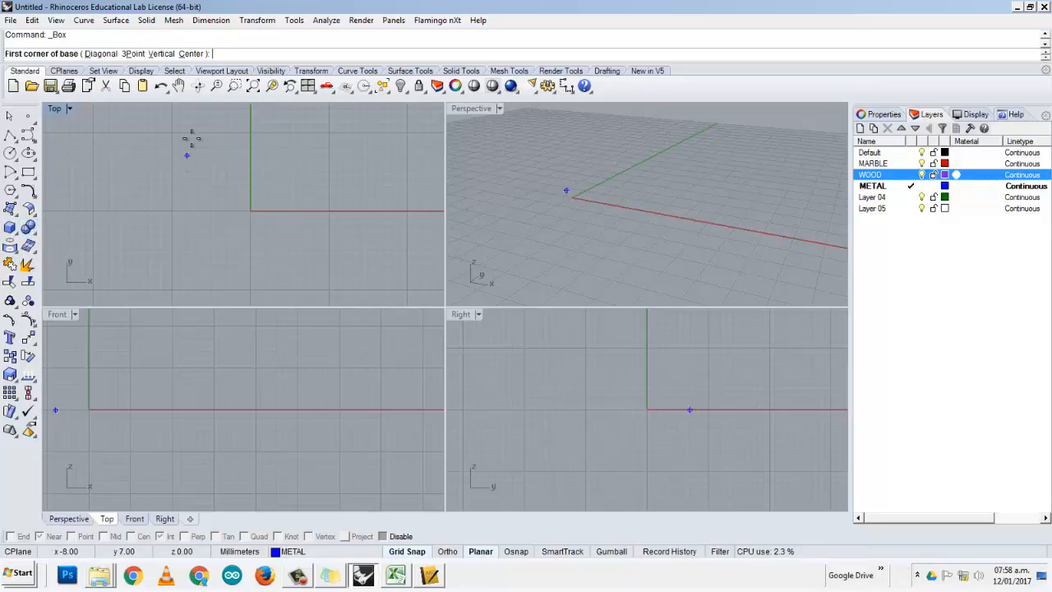
right_drag(271, 254, 224, 218)
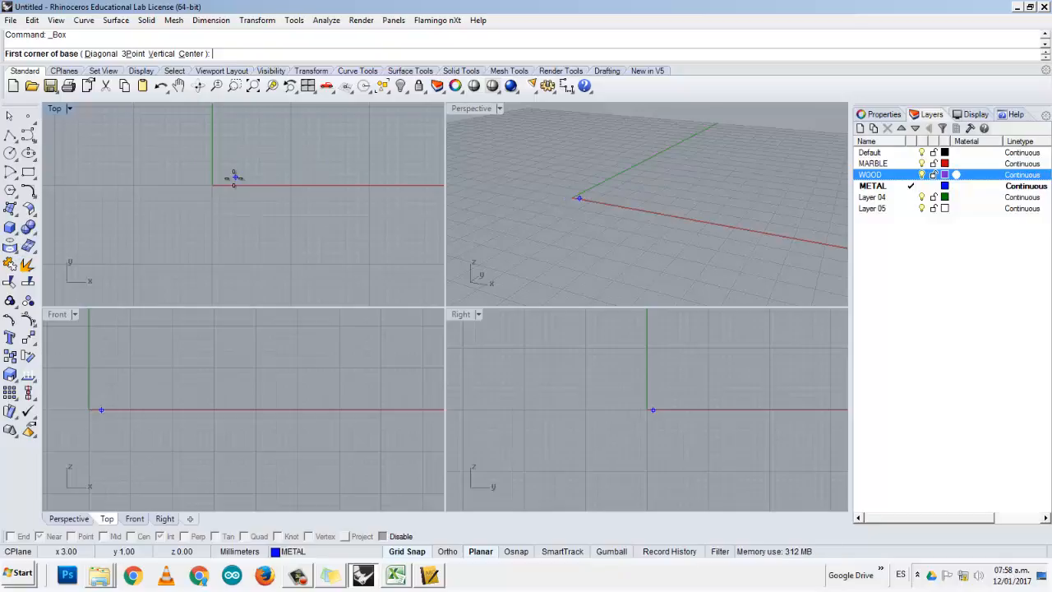
click(133, 263)
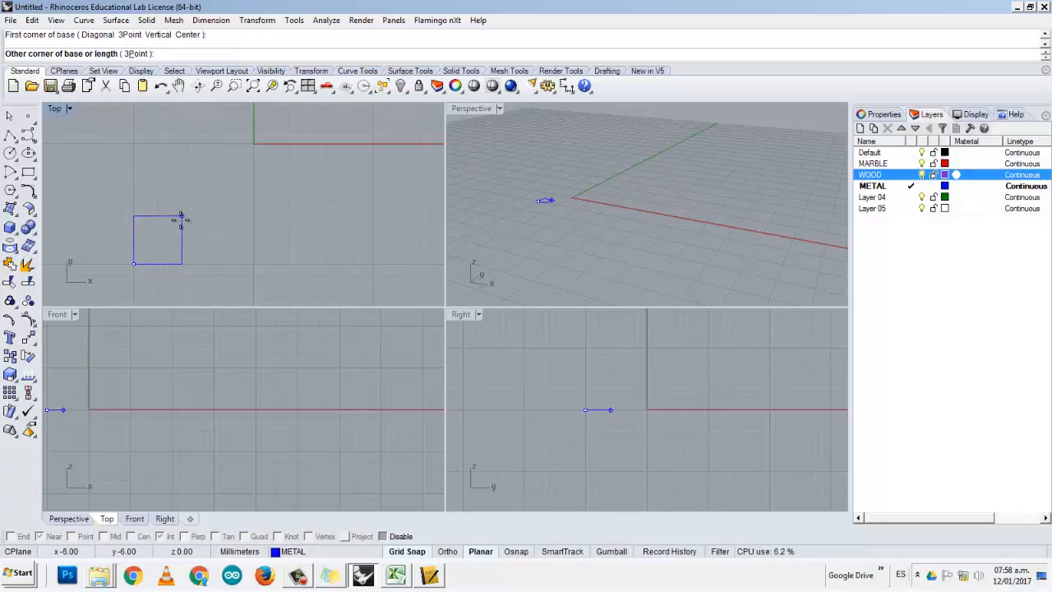
click(254, 144)
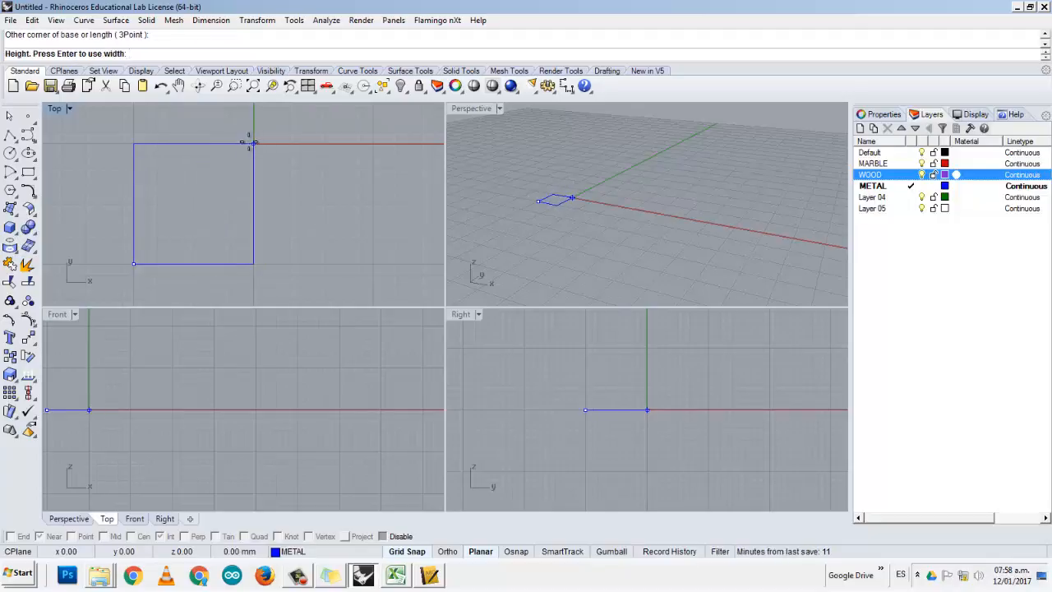
scroll(192, 425, down, 4)
scroll(148, 419, up, 4)
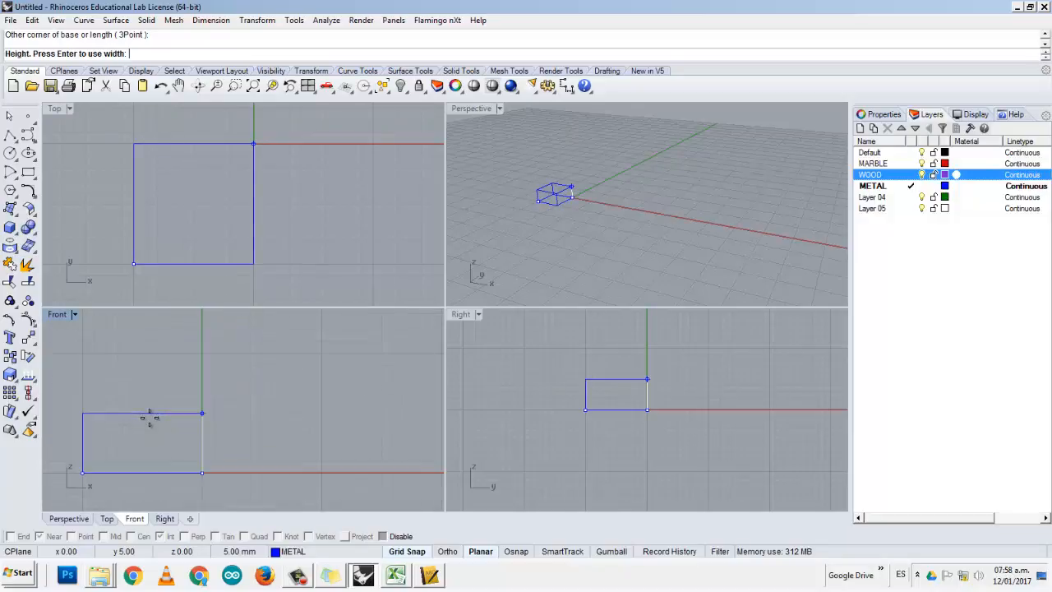
click(190, 355)
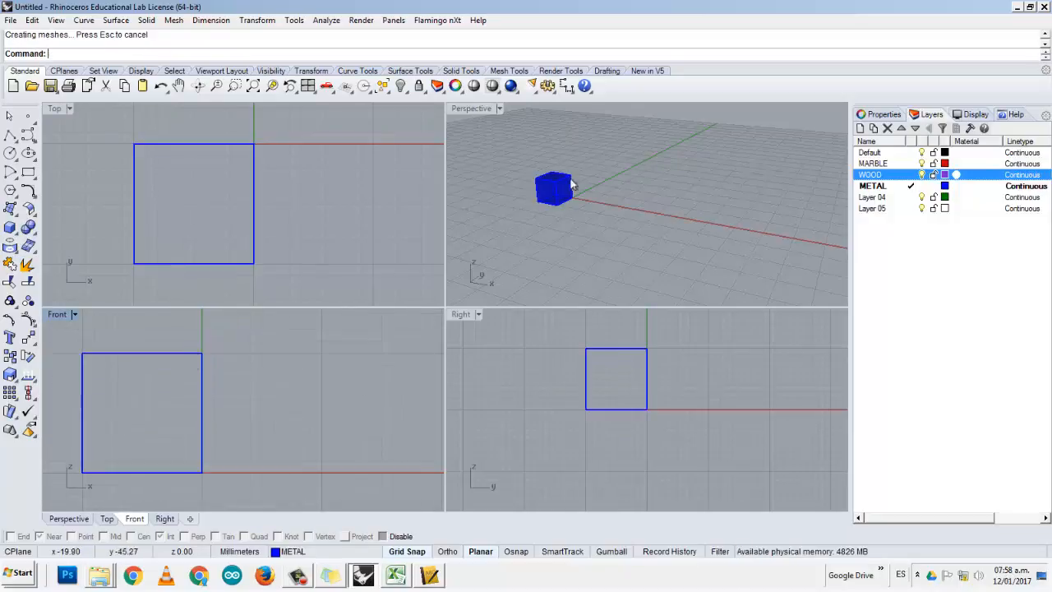
- Make MARBLE the current layer
right_drag(535, 201, 567, 189)
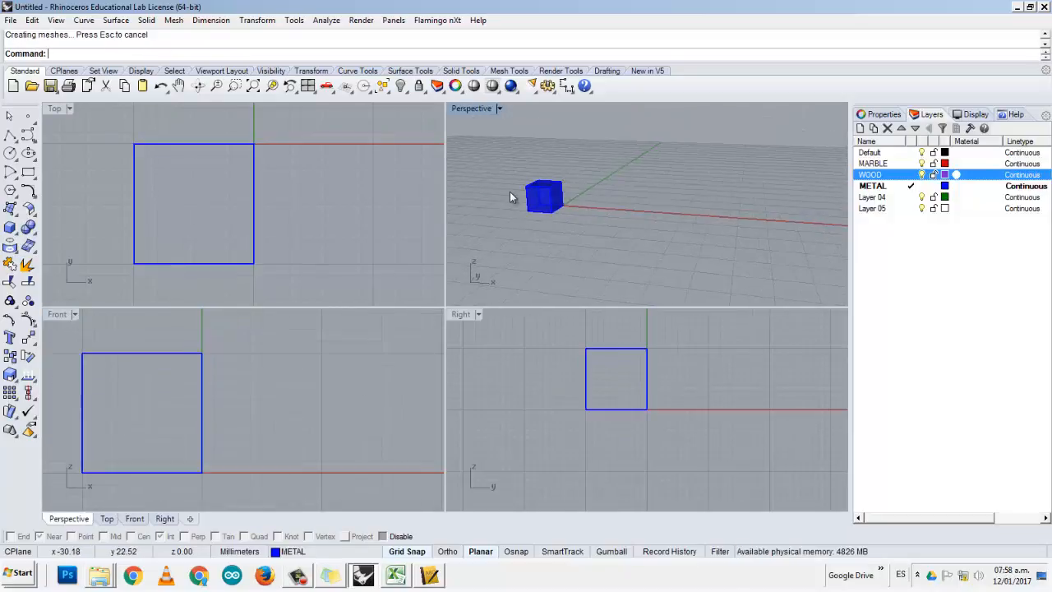
scroll(513, 191, up, 8)
scroll(514, 190, down, 2)
right_drag(650, 279, 608, 280)
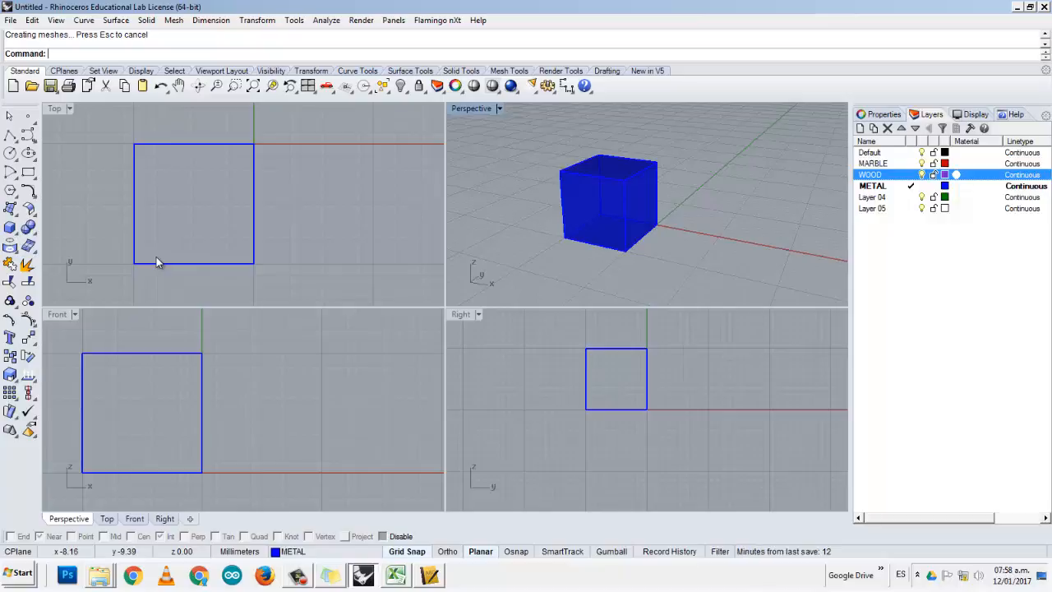
mouse_move(561, 238)
right_down()
mouse_move(681, 242)
mouse_move(532, 222)
mouse_move(578, 233)
right_up()
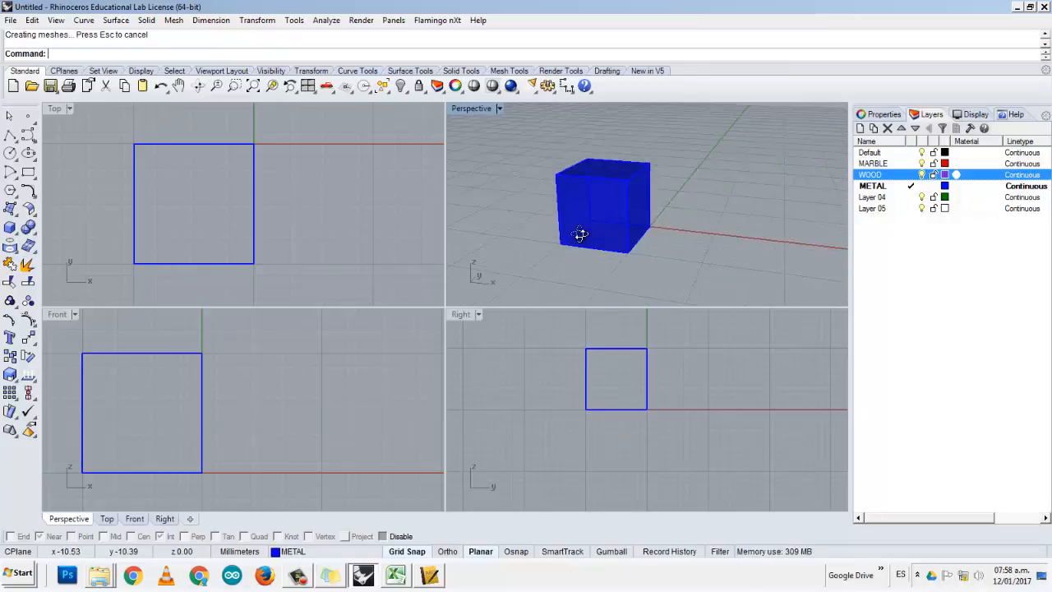
click(873, 164)
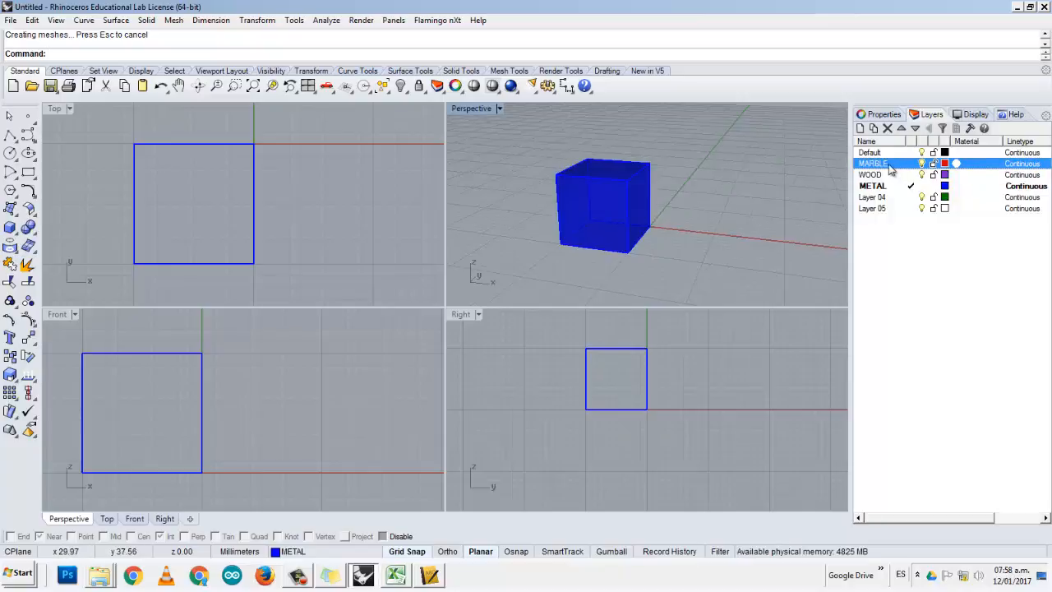
click(910, 164)
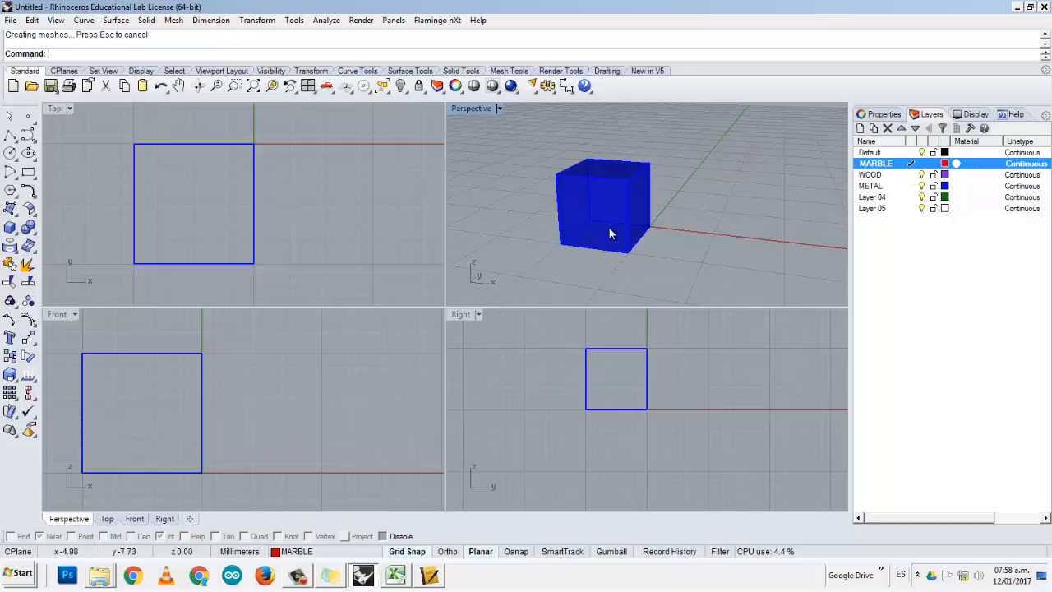
- Create a second 10 mm cube on the MARBLE layer, its base running from (10, -10) to (20, 0) in the Top view
right_drag(609, 228, 535, 222)
click(10, 228)
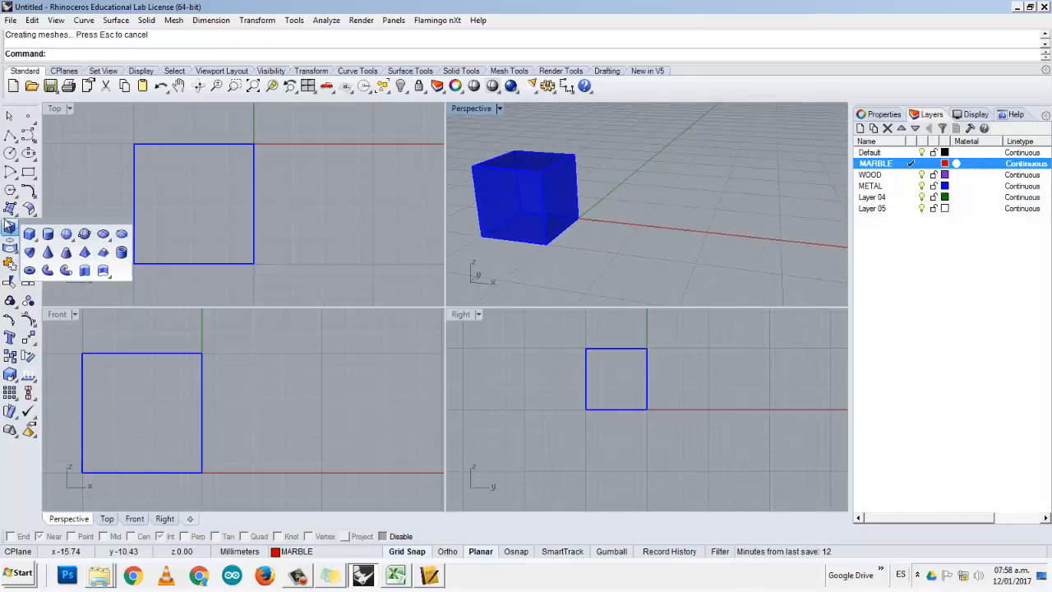
click(30, 239)
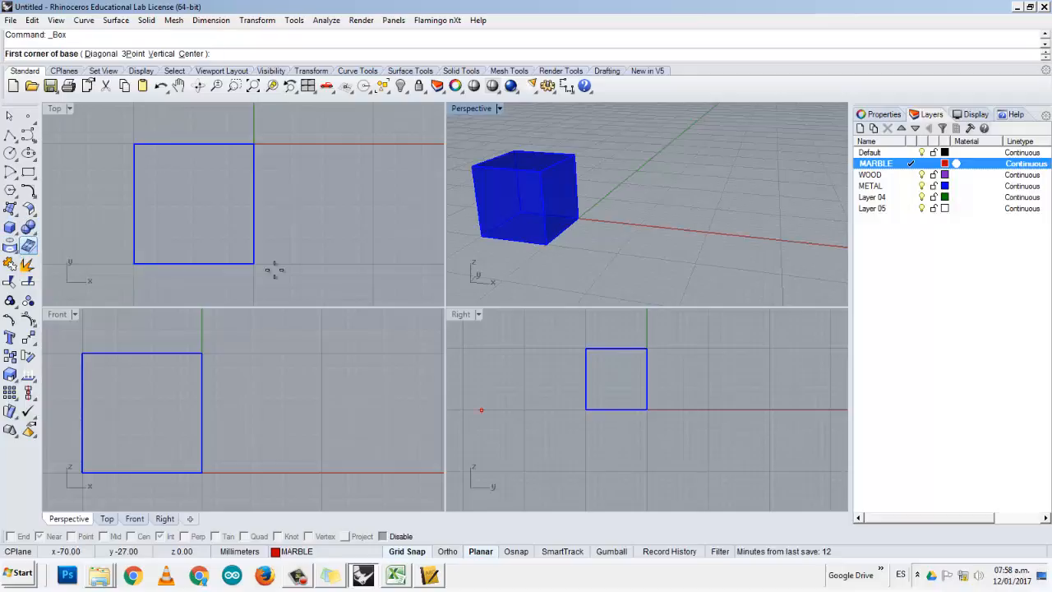
right_drag(354, 249, 247, 271)
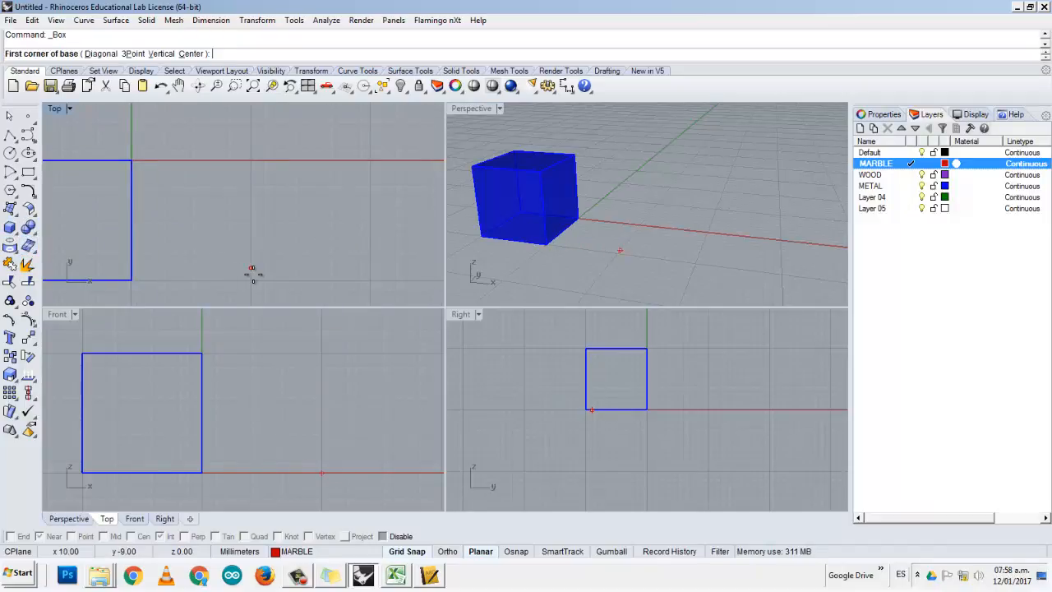
click(251, 280)
click(371, 161)
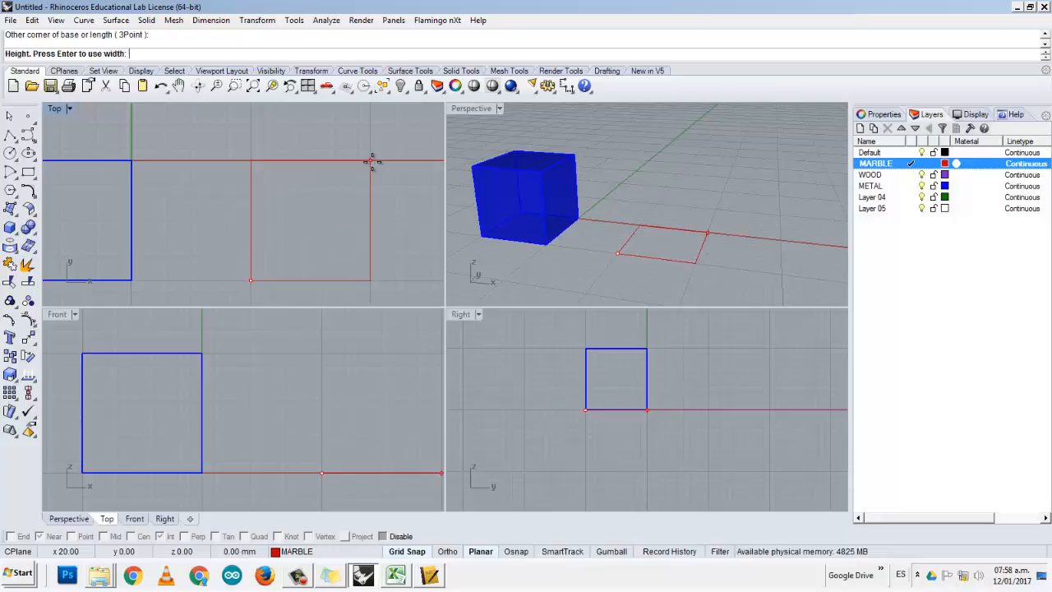
click(321, 360)
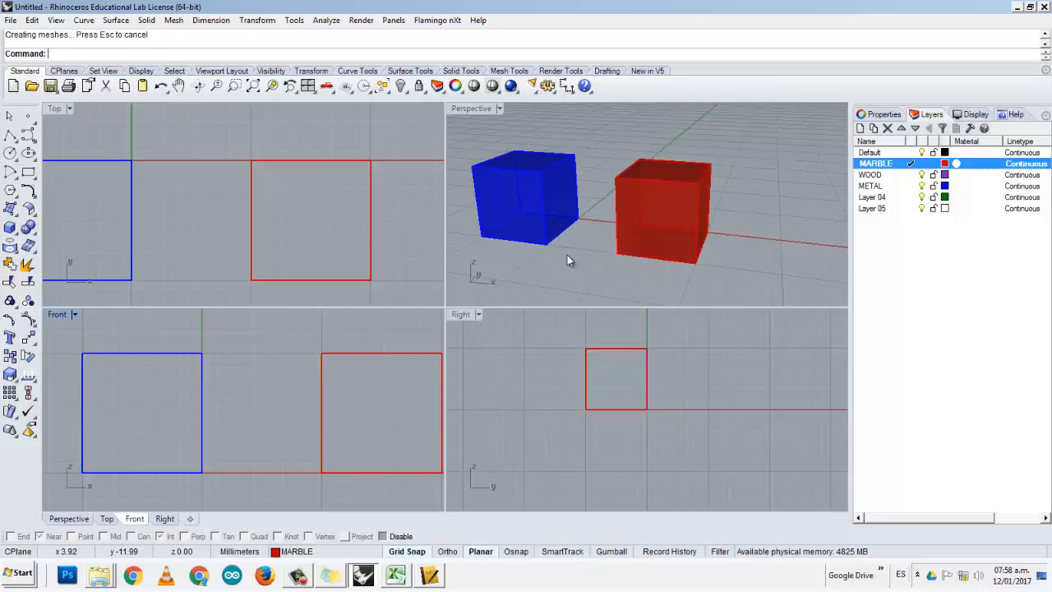
mouse_move(568, 258)
right_down()
mouse_move(521, 244)
mouse_move(551, 266)
mouse_move(576, 263)
right_up()
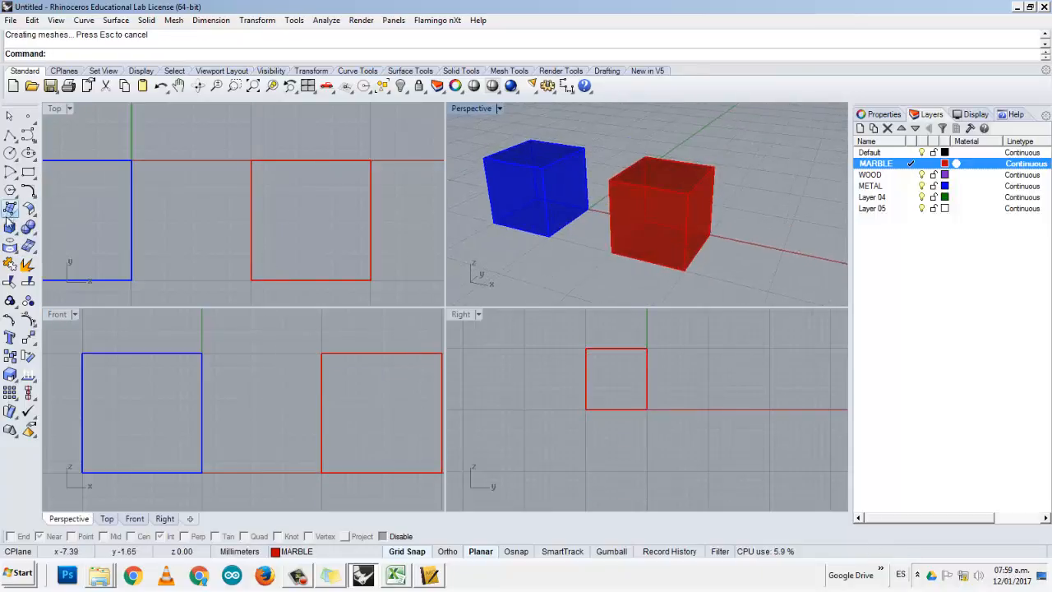
- Create a sphere on the MARBLE layer in the Top view, centred at (35, -5) with its size snapped to (40, 0)
click(9, 228)
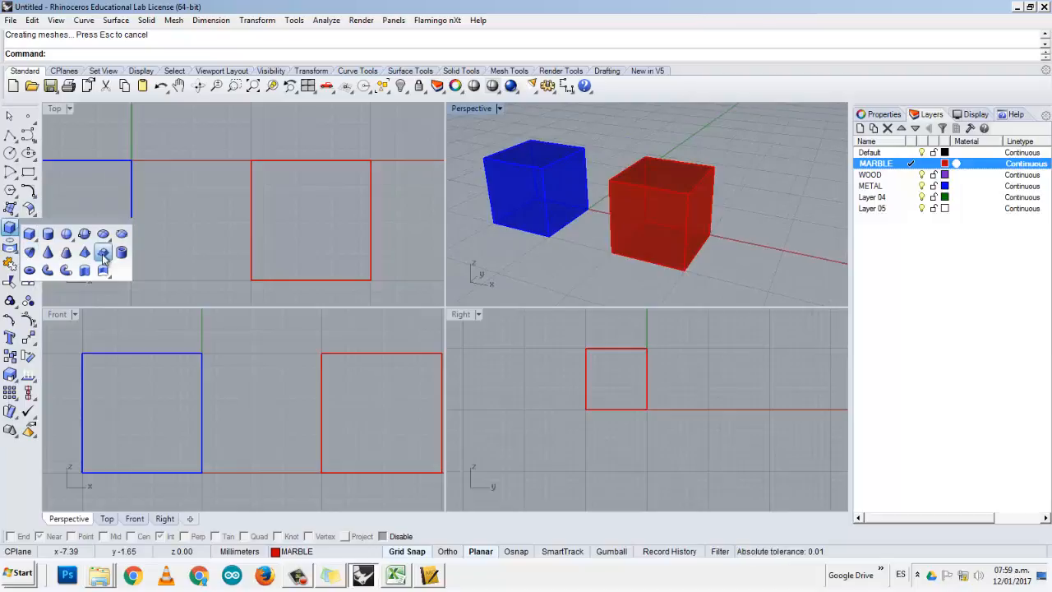
click(66, 234)
right_drag(222, 210, 50, 215)
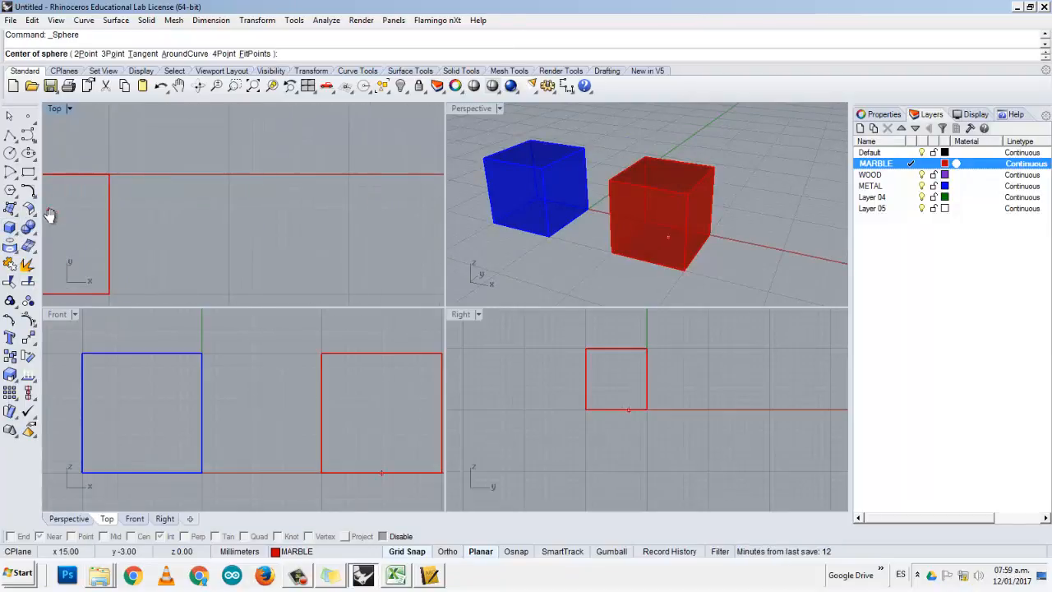
click(288, 234)
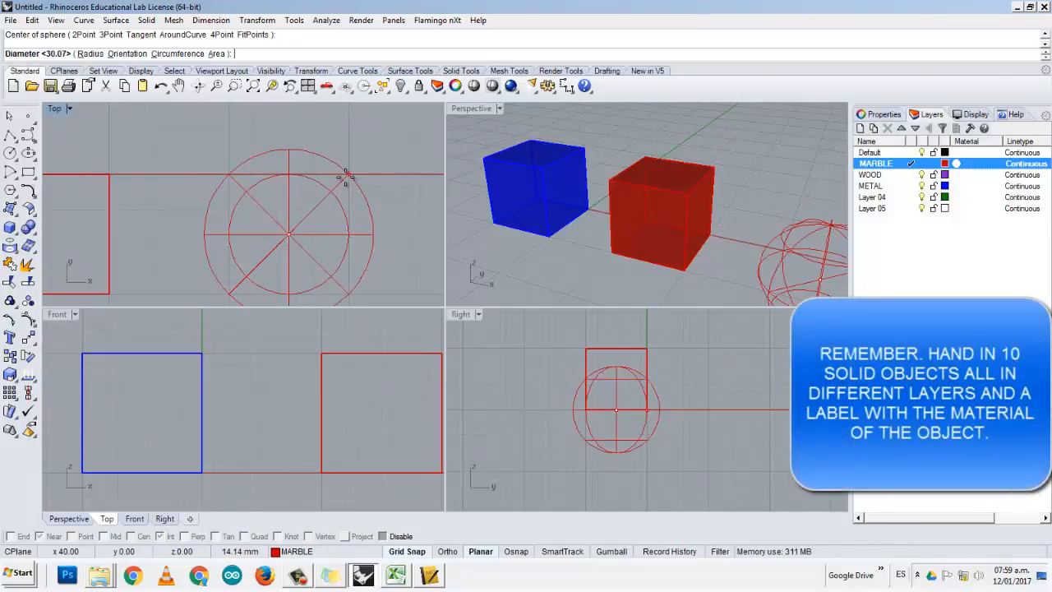
click(347, 175)
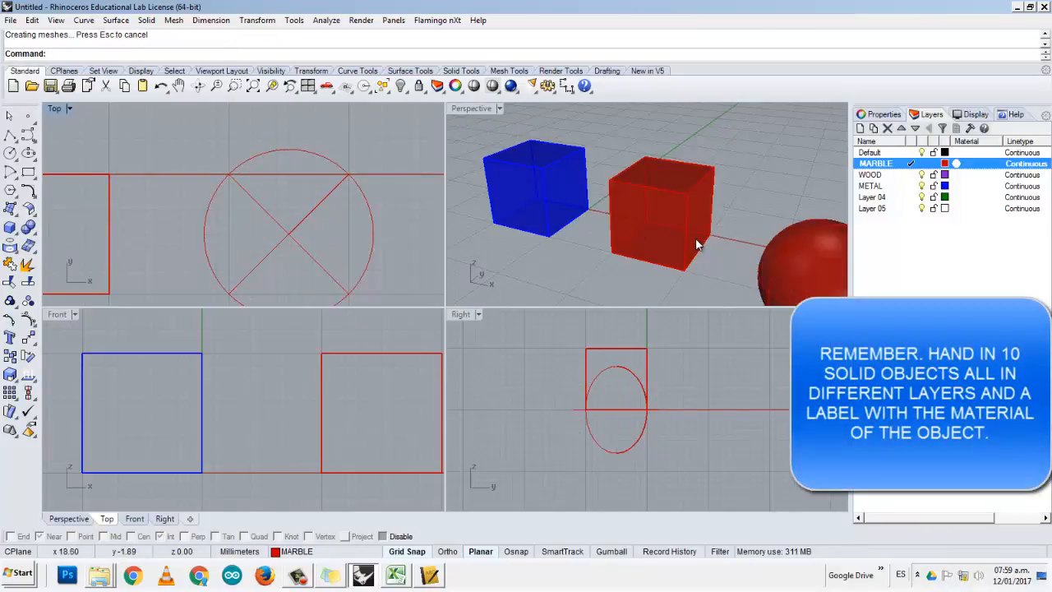
shift+right_drag(678, 230, 665, 204)
scroll(660, 240, down, 2)
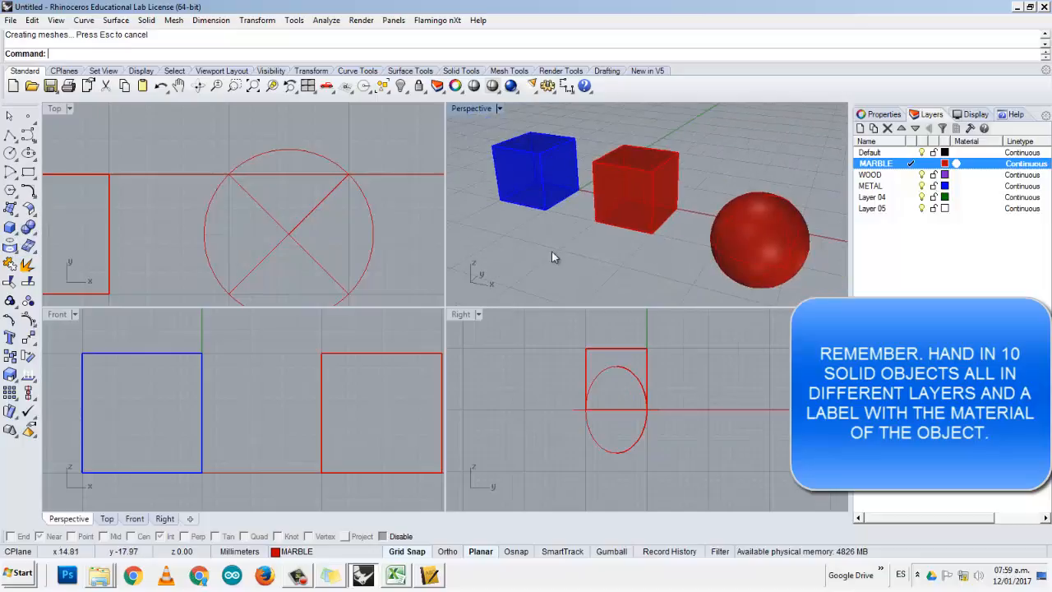
mouse_move(552, 251)
right_down()
mouse_move(561, 248)
mouse_move(552, 262)
right_up()
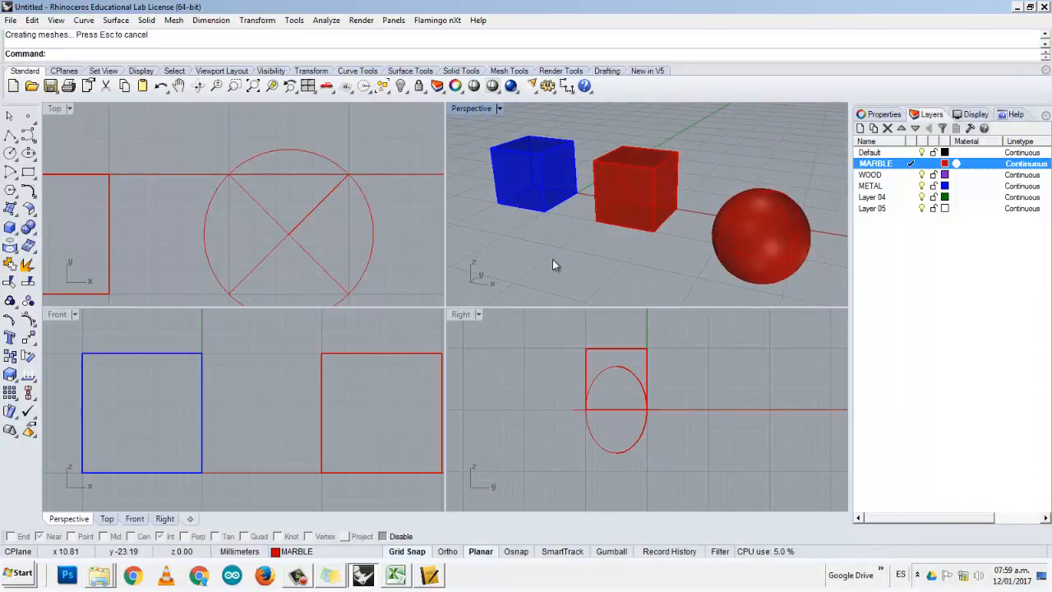
- Highlight the WOOD, METAL and Layer 04 layers one after another, keeping MARBLE as the current layer
click(872, 176)
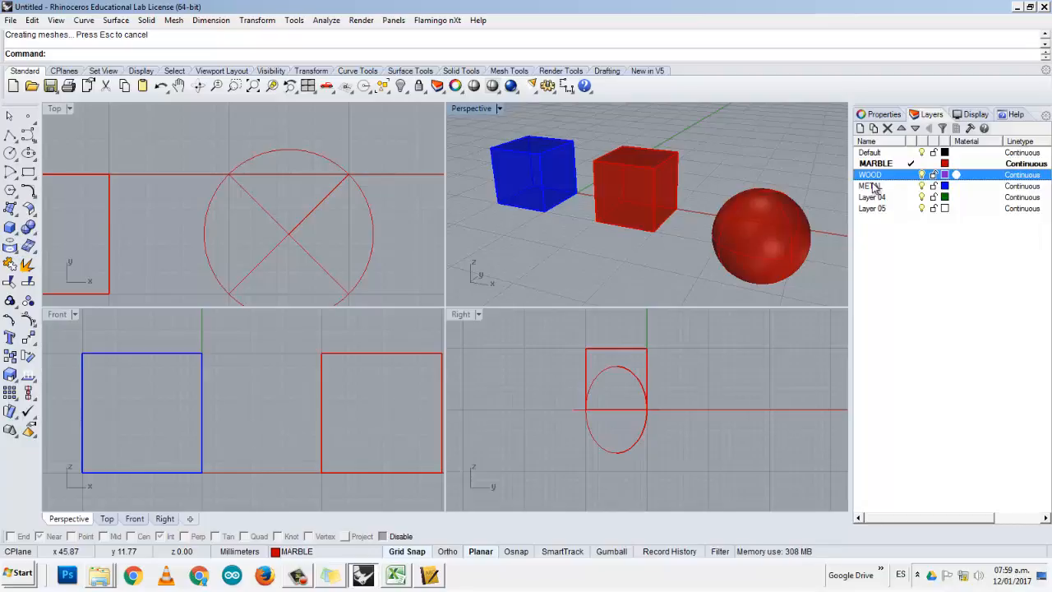
click(873, 188)
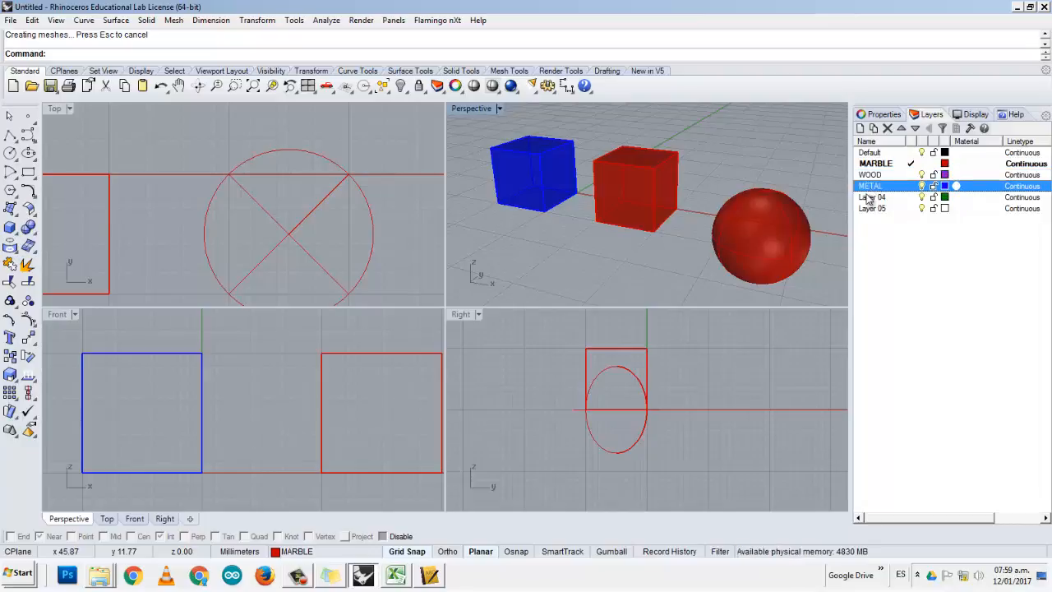
click(871, 198)
- Review the two cubes and the sphere in the Perspective and Top views, and restore the default four-viewport layout fitted to all objects
scroll(479, 257, down, 2)
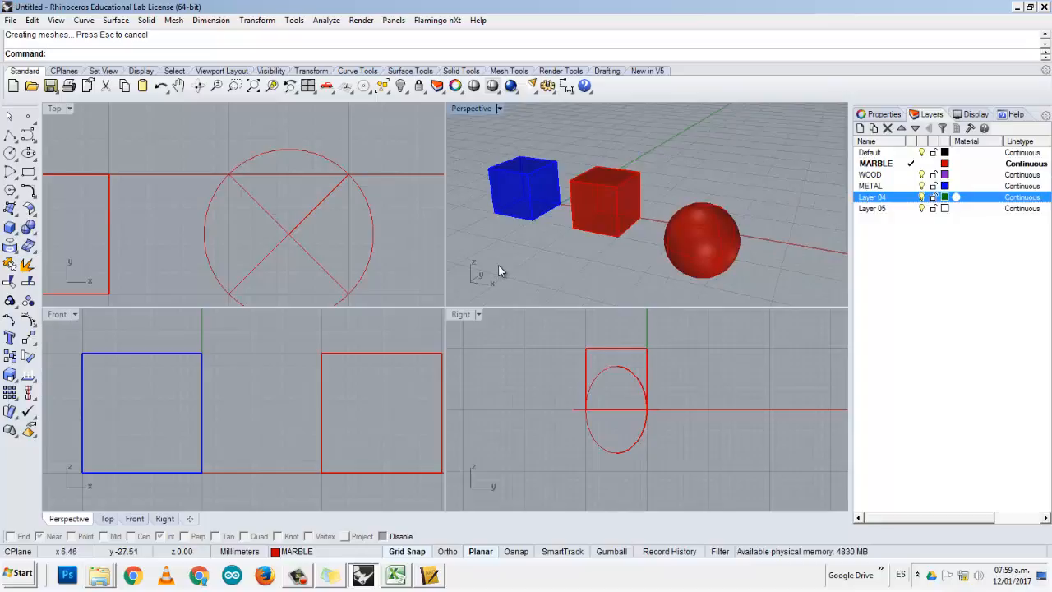
shift+right_drag(499, 269, 562, 235)
scroll(530, 242, down, 2)
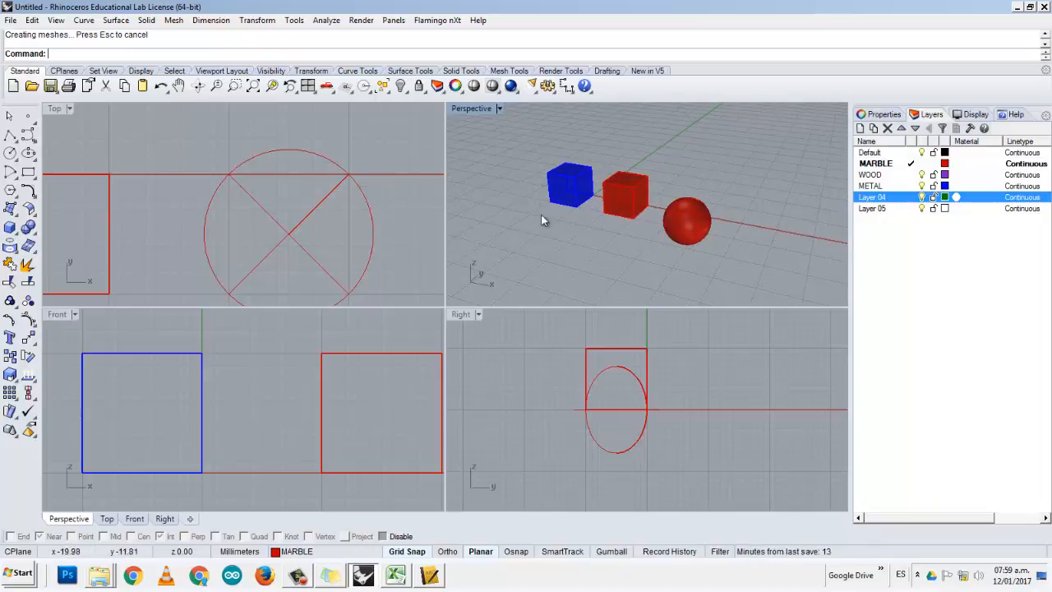
scroll(237, 276, down, 8)
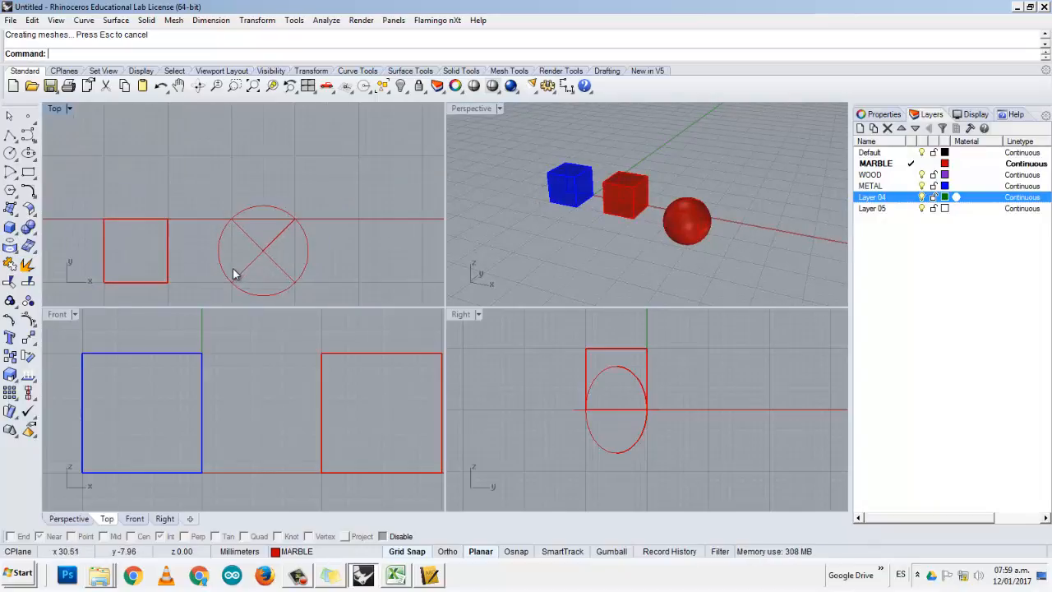
scroll(222, 239, up, 3)
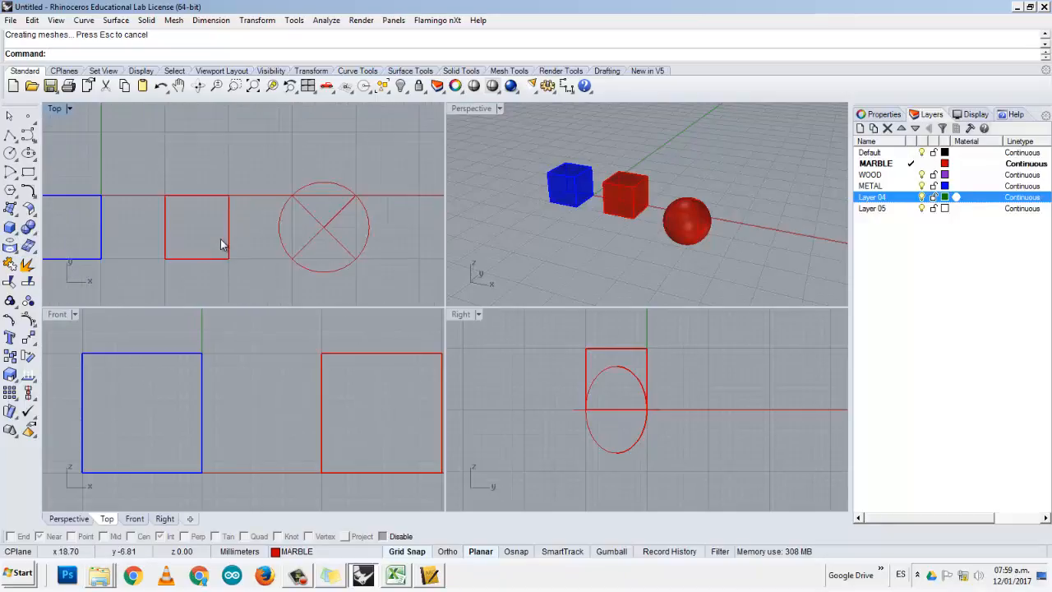
right_drag(234, 241, 267, 240)
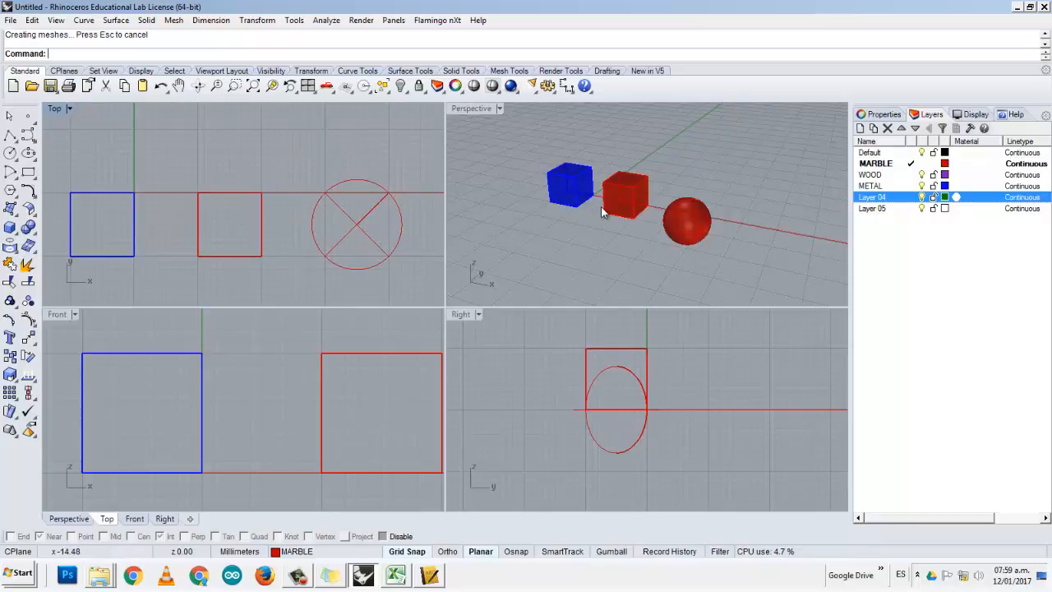
right_drag(601, 205, 572, 229)
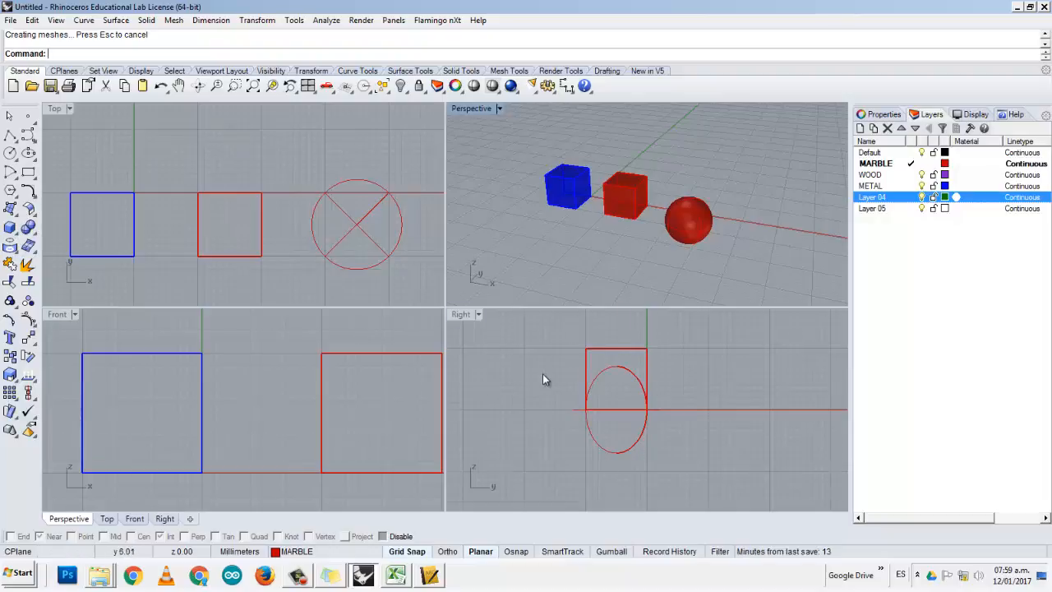
scroll(550, 378, down, 3)
click(310, 87)
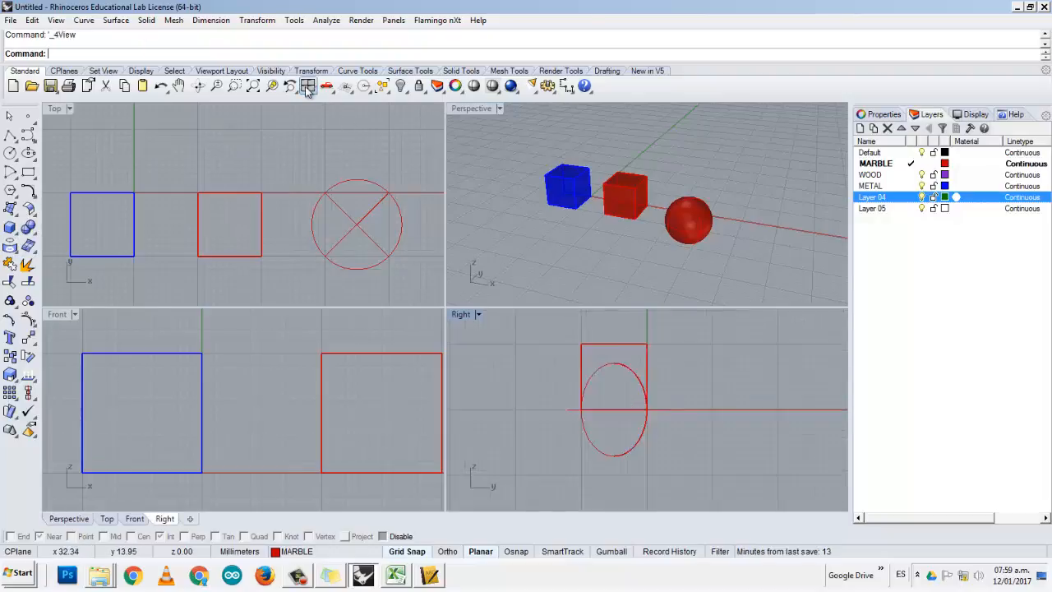
- Move the sphere straight up in the Right view until it rests on the ground line level with the cubes' bases
click(747, 261)
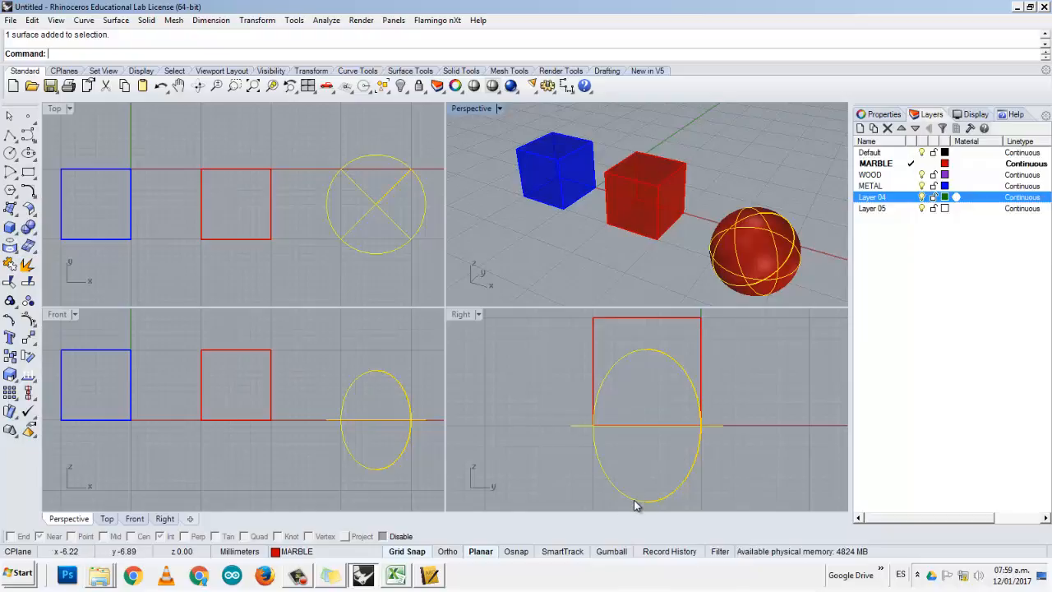
drag(633, 500, 637, 427)
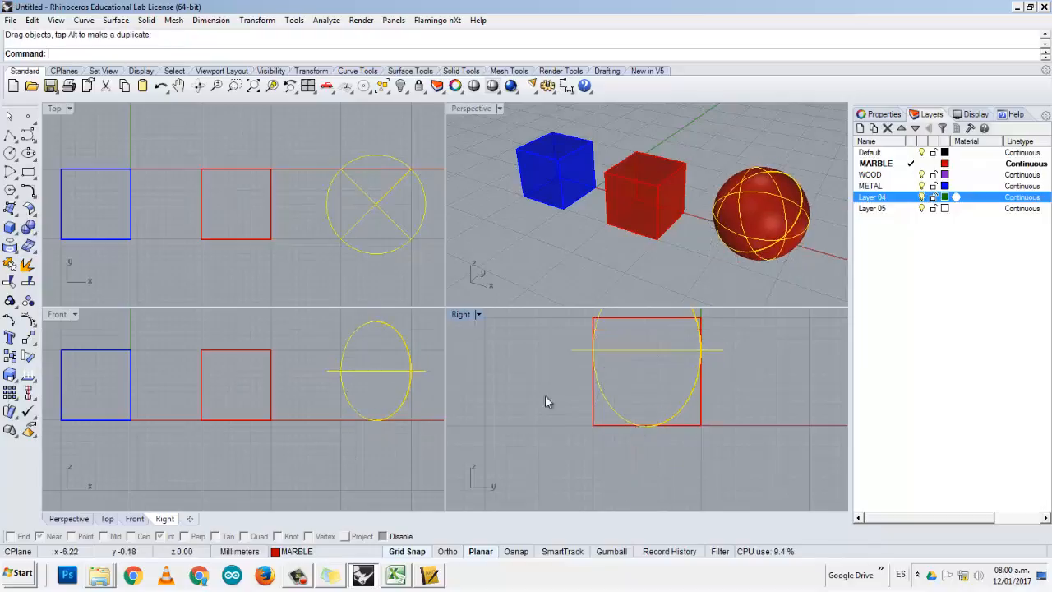
click(594, 253)
right_drag(594, 253, 608, 215)
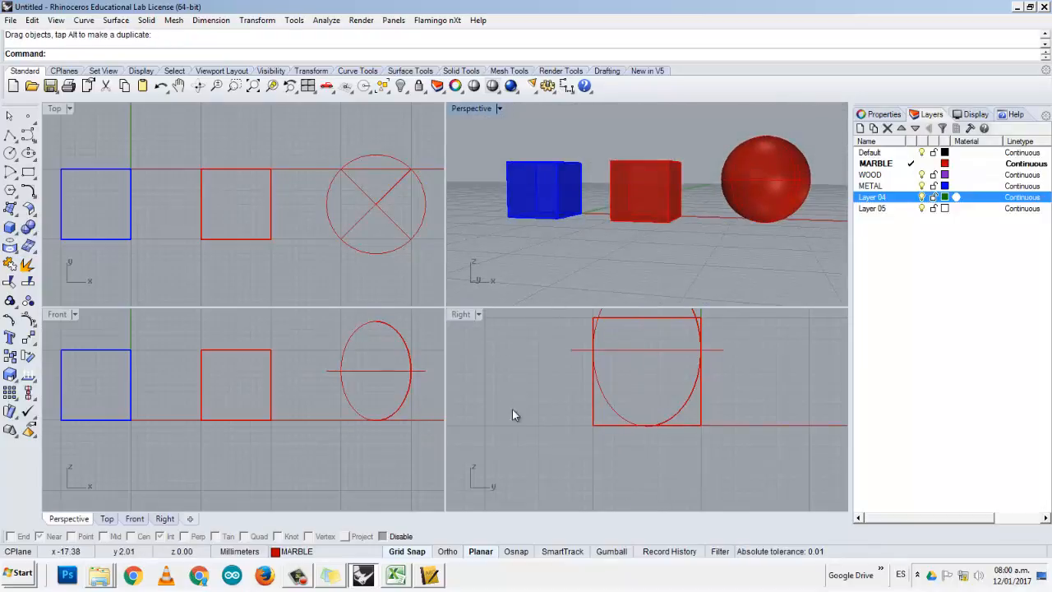
- Inspect the sphere's height against the cubes in the Right and Perspective views, resetting the four viewports to their default framing
right_drag(512, 412, 540, 451)
scroll(527, 472, down, 2)
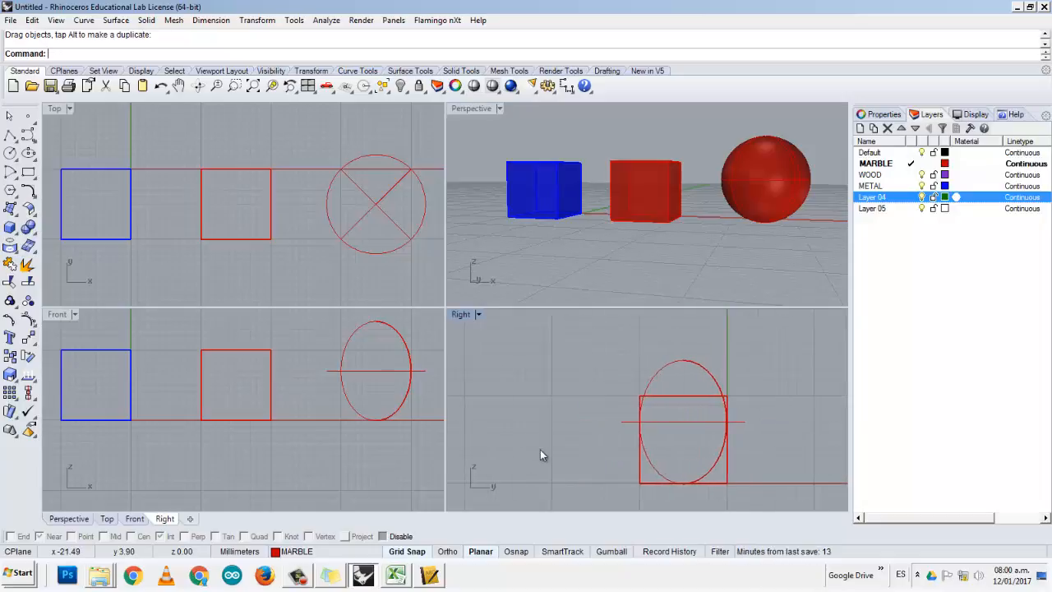
scroll(542, 450, down, 1)
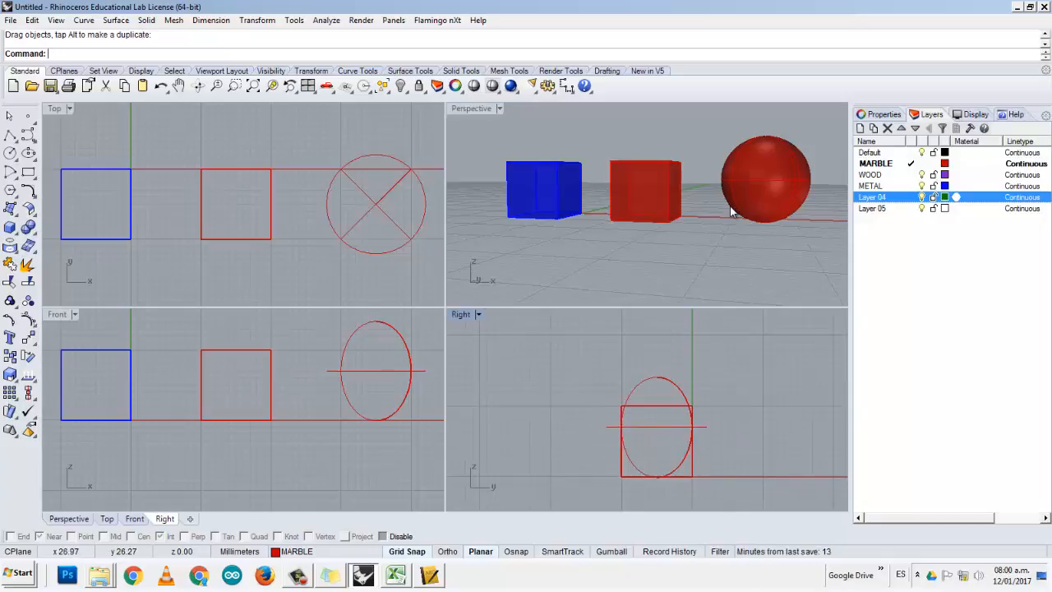
right_drag(731, 206, 674, 227)
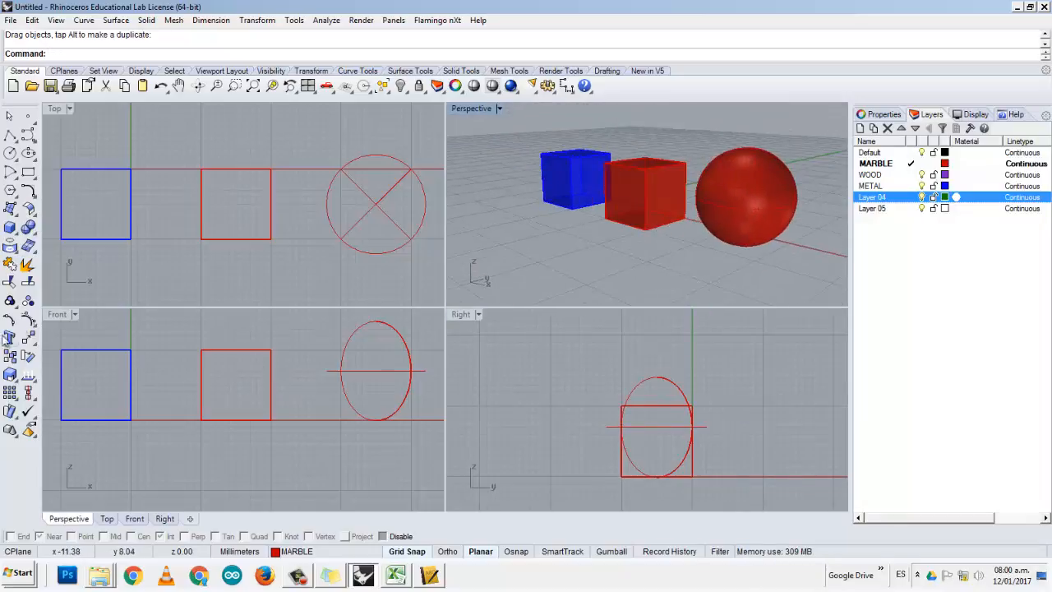
right_click(307, 86)
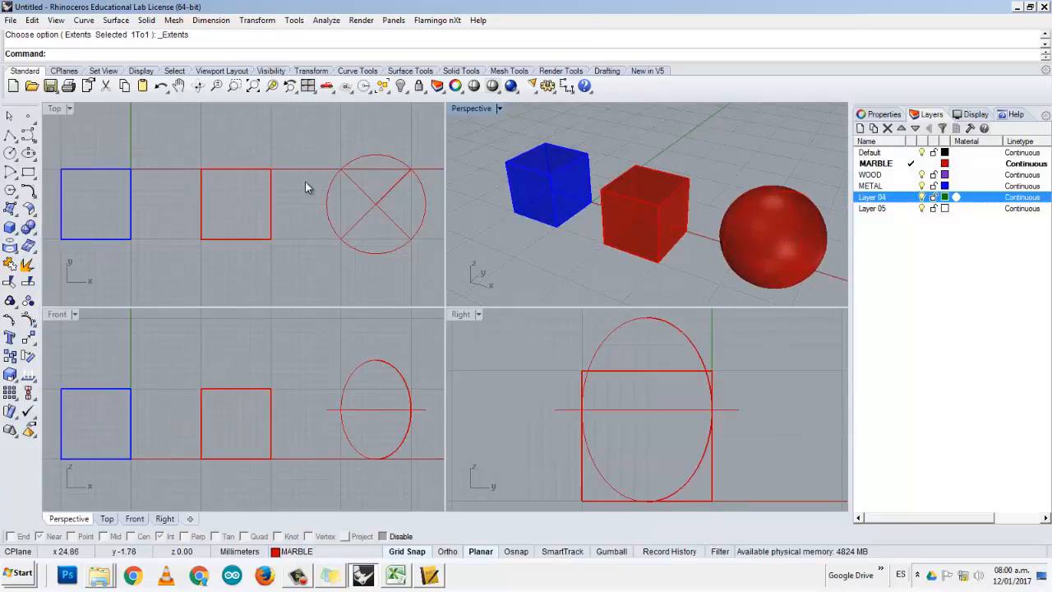
scroll(570, 197, down, 3)
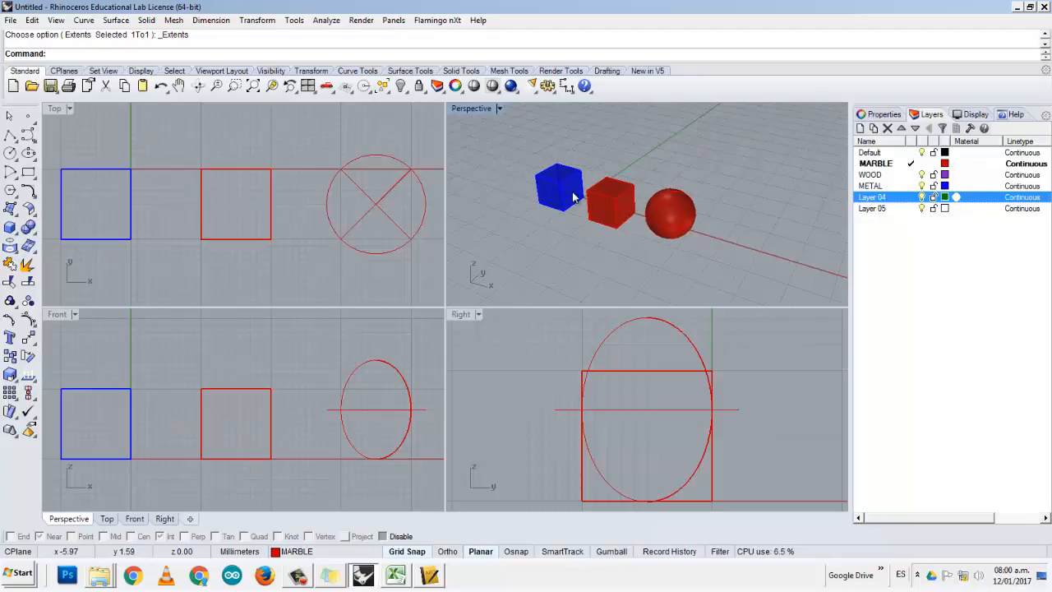
scroll(573, 192, up, 5)
right_drag(573, 190, 626, 217)
scroll(549, 199, down, 6)
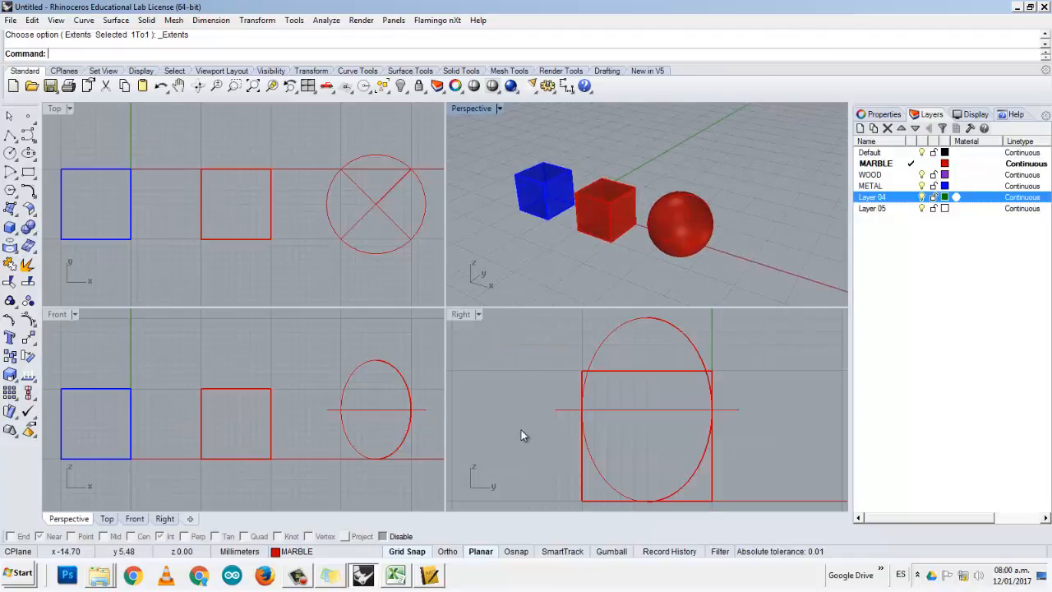
scroll(522, 428, down, 6)
scroll(525, 425, up, 3)
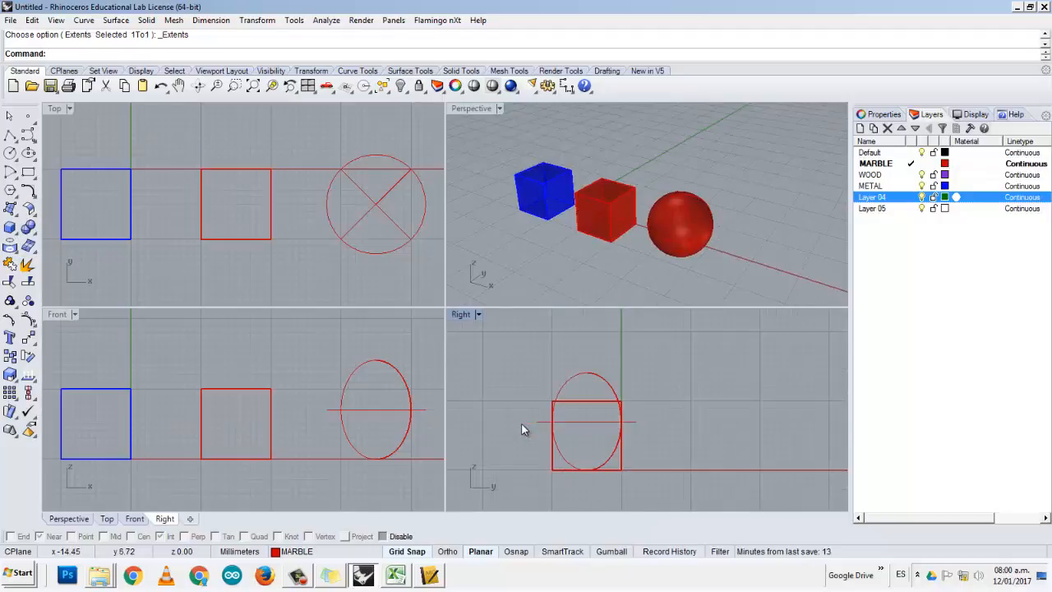